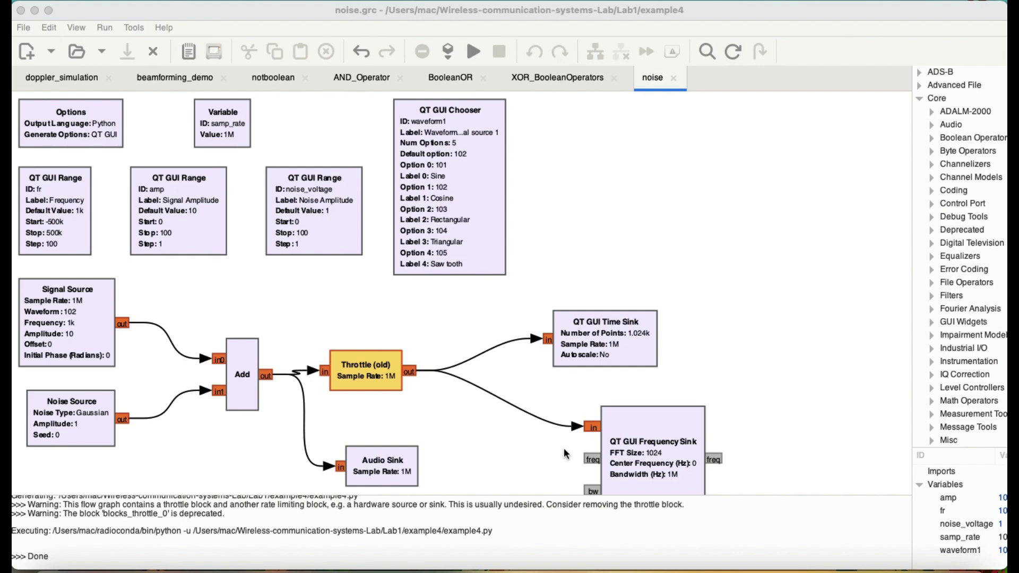
- Review the Audio Sink block's properties and accept them unchanged
click(593, 231)
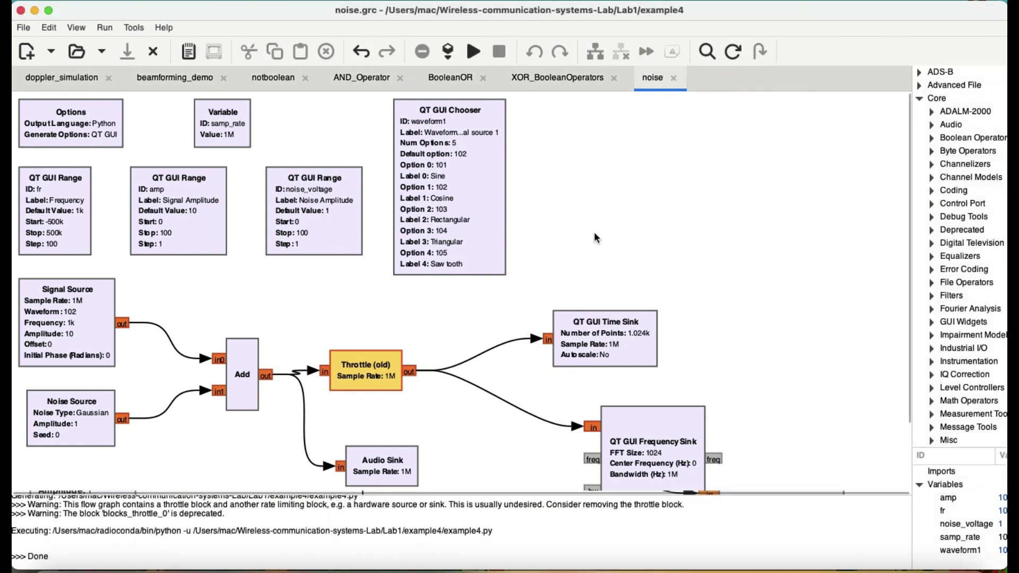
scroll(593, 231, up, 1)
scroll(428, 281, down, 3)
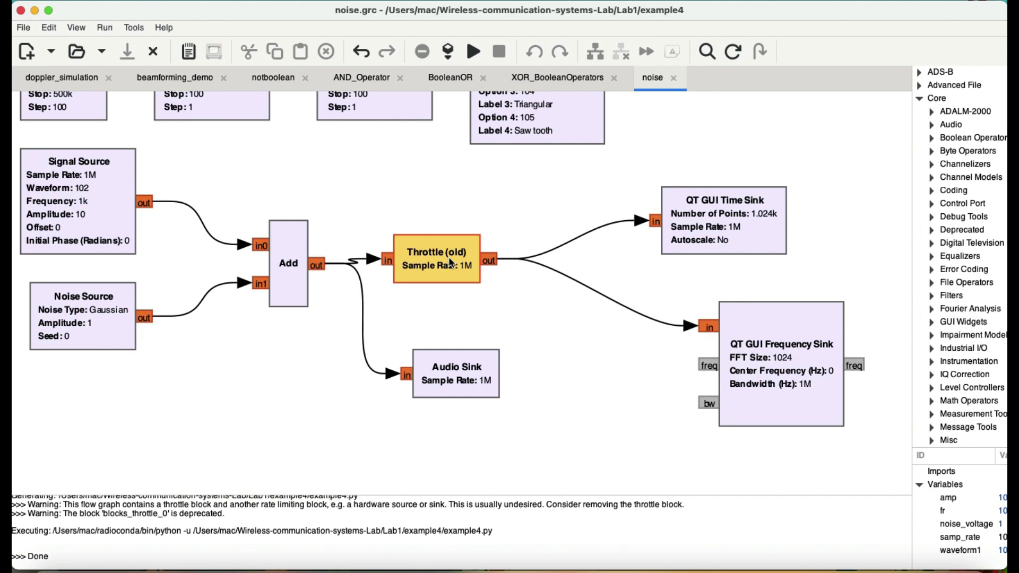
double_click(463, 389)
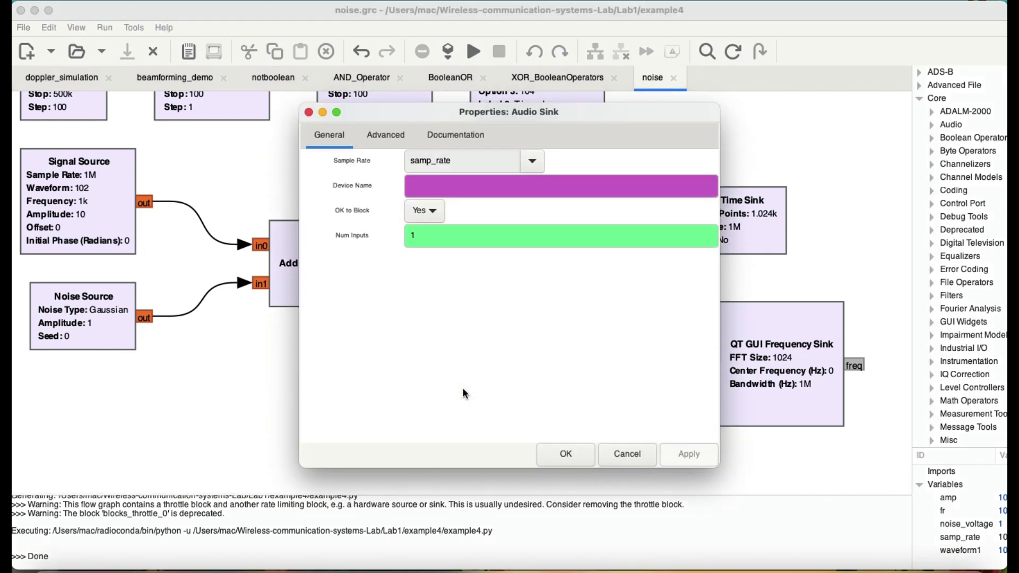
click(565, 454)
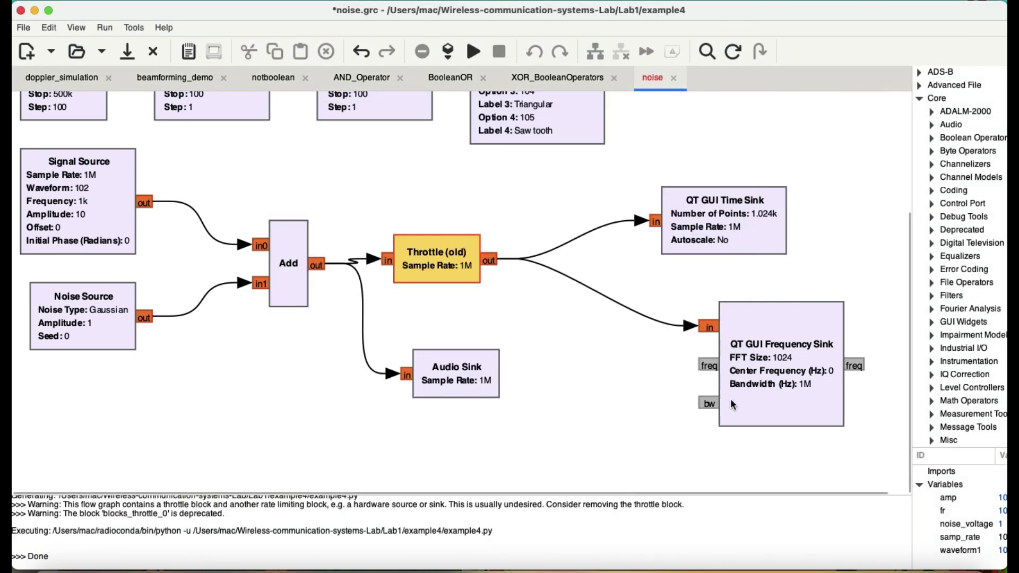
scroll(266, 307, up, 5)
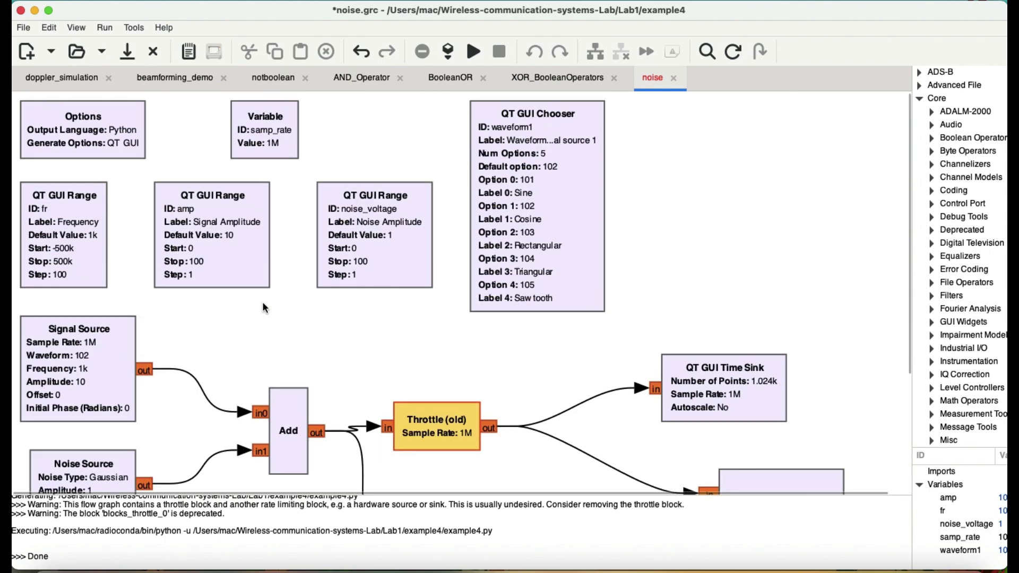
- Review the Signal Source's documentation and its fr, amp and waveform1 parameters, then close it
double_click(82, 351)
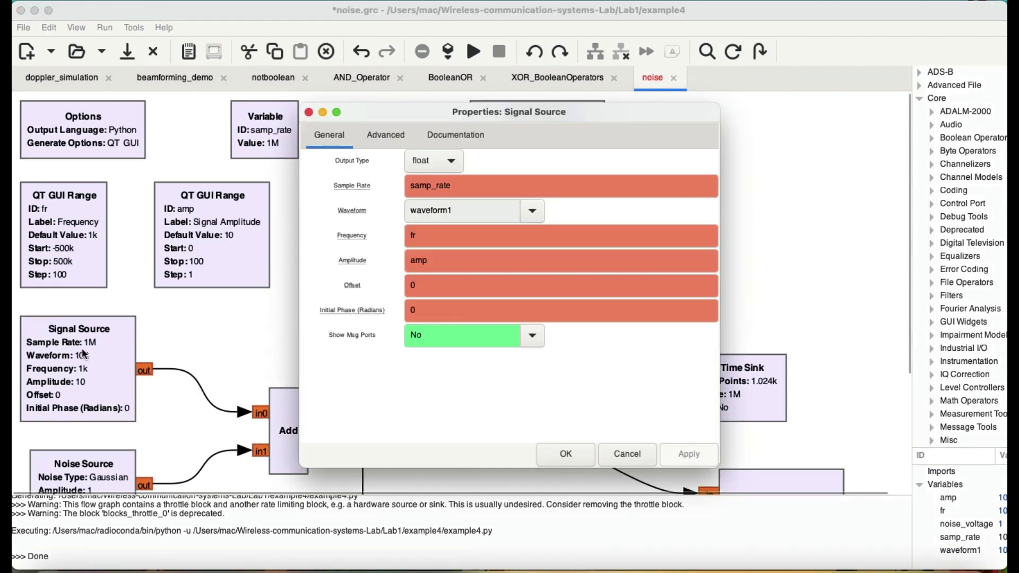
click(451, 135)
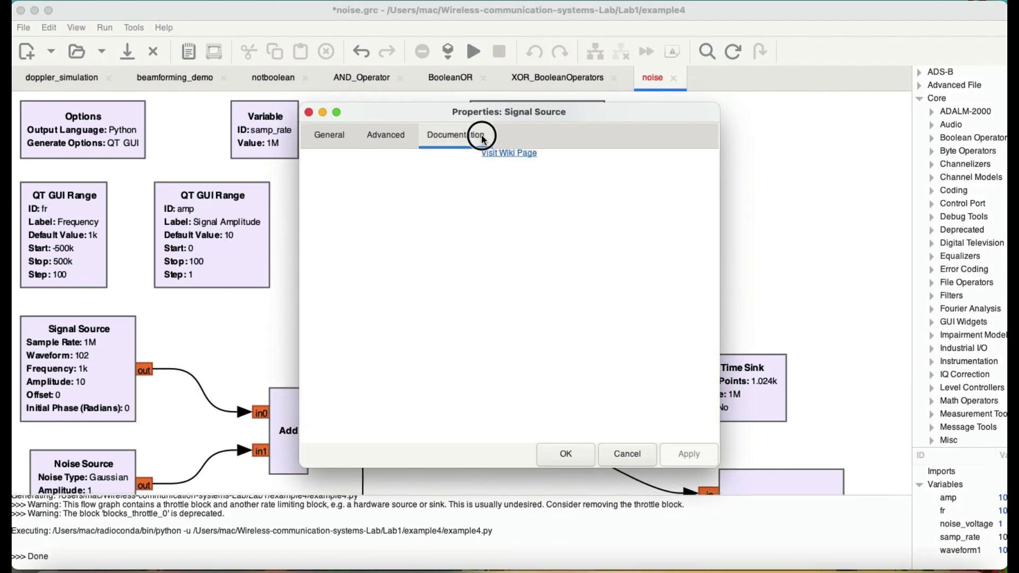
click(334, 139)
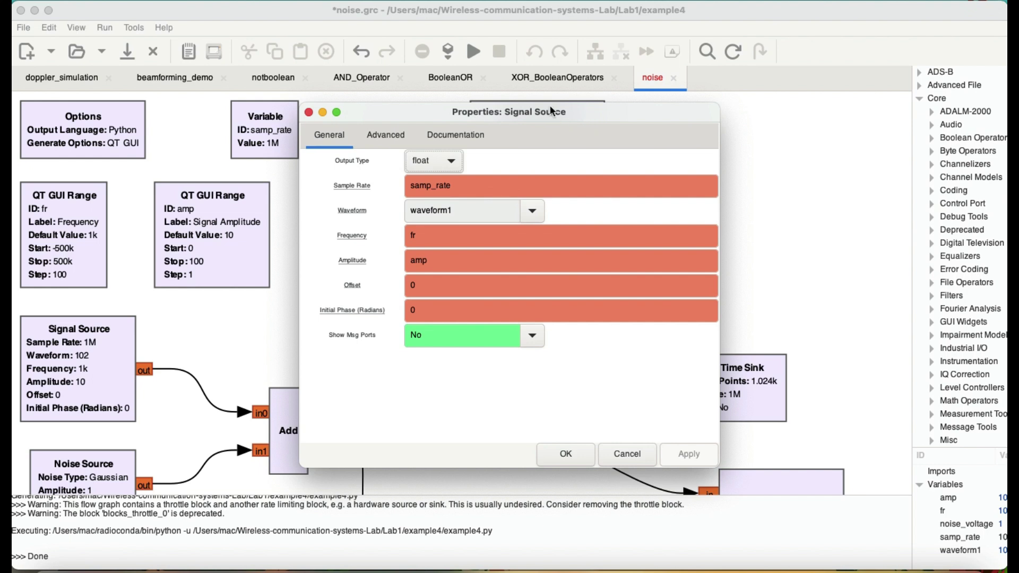
drag(552, 112, 879, 104)
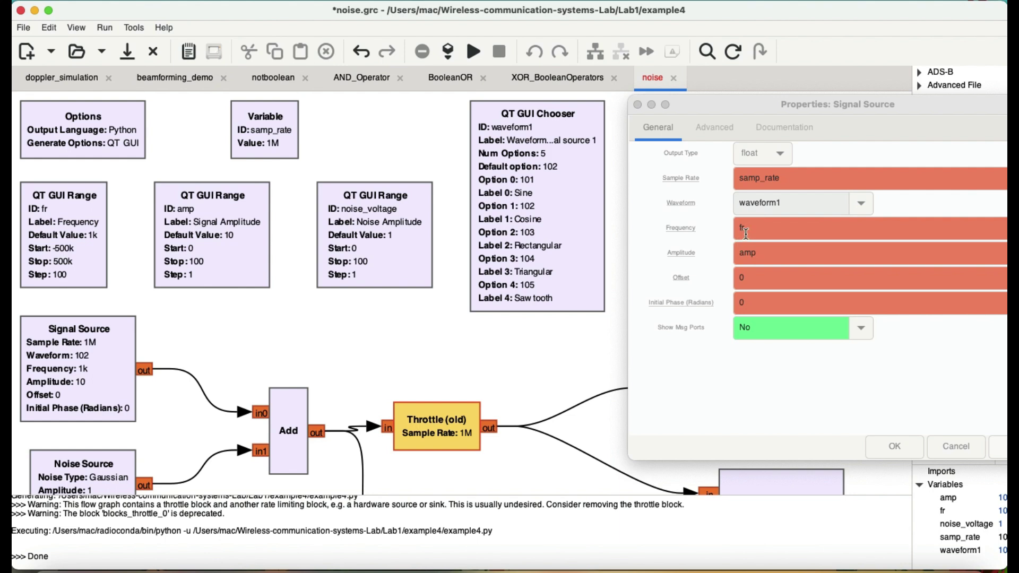
click(719, 225)
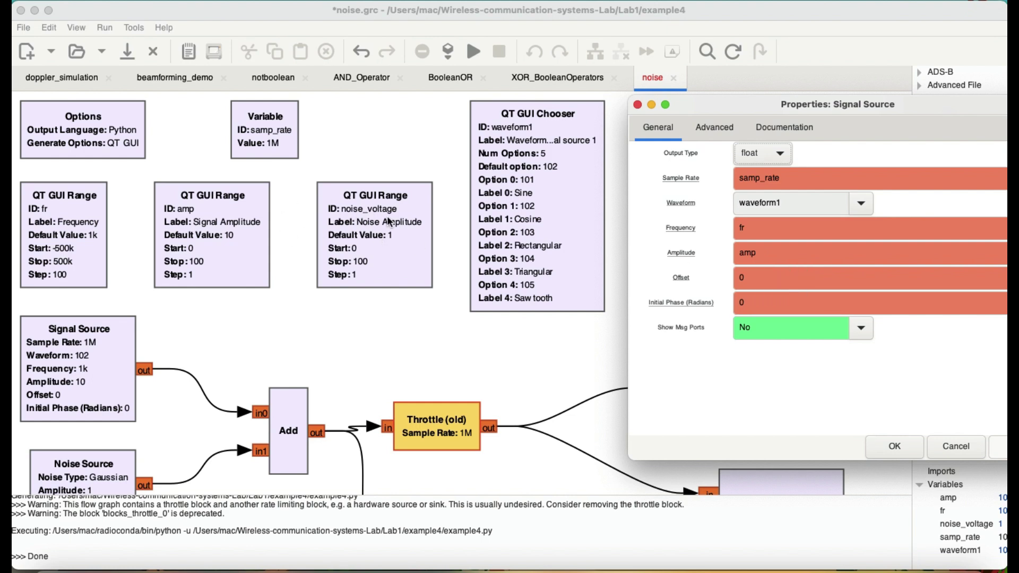
click(176, 236)
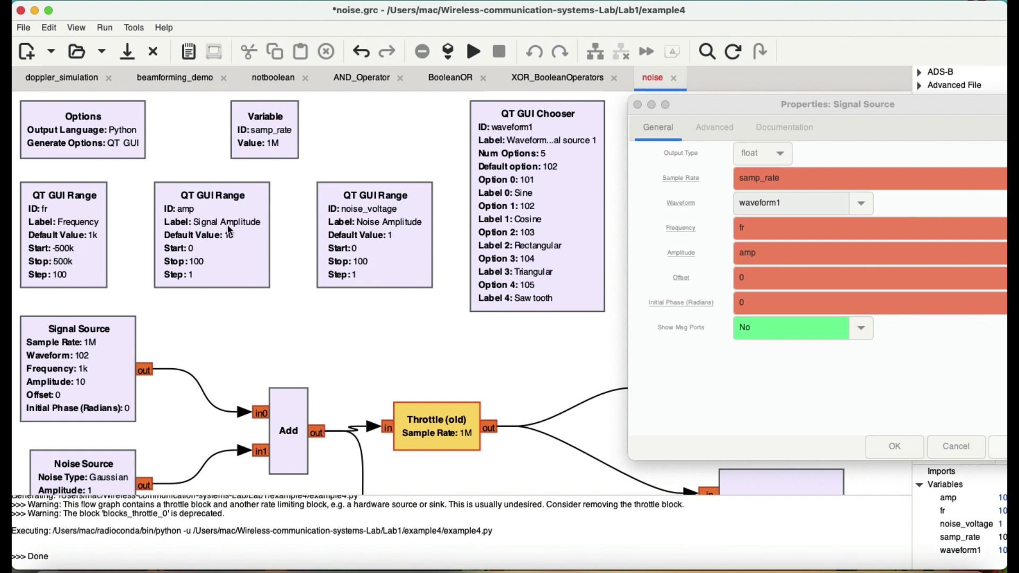
click(788, 252)
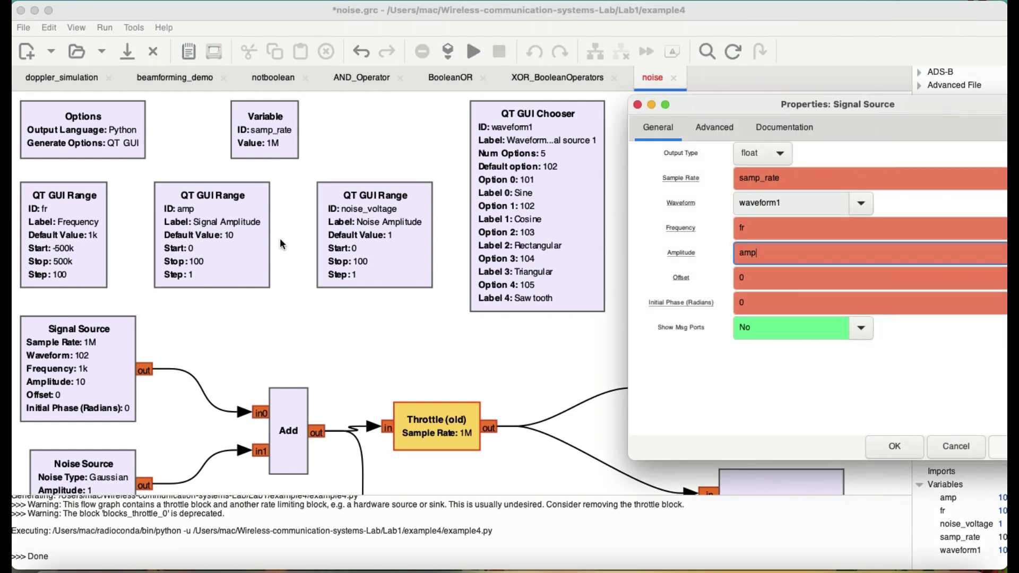
click(882, 443)
- Review the amp range (0–100) and fr range (-500000 to 500000, step 100) unchanged
double_click(186, 251)
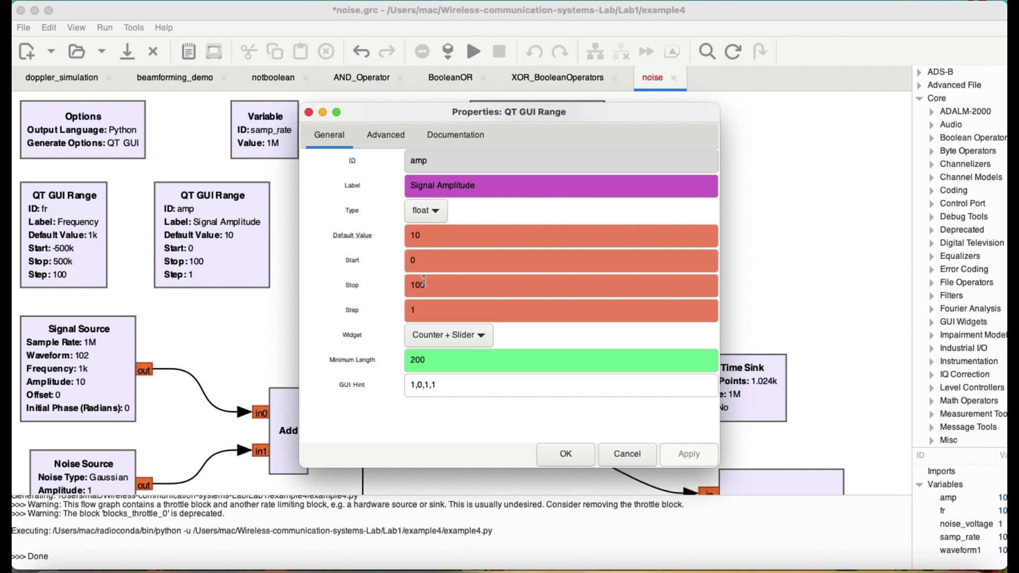
click(566, 454)
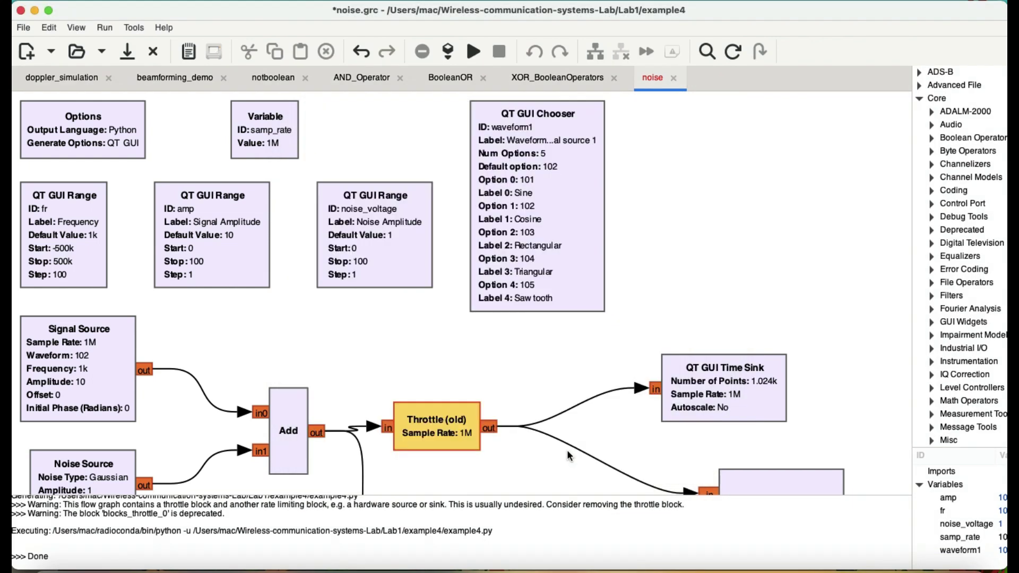
double_click(49, 232)
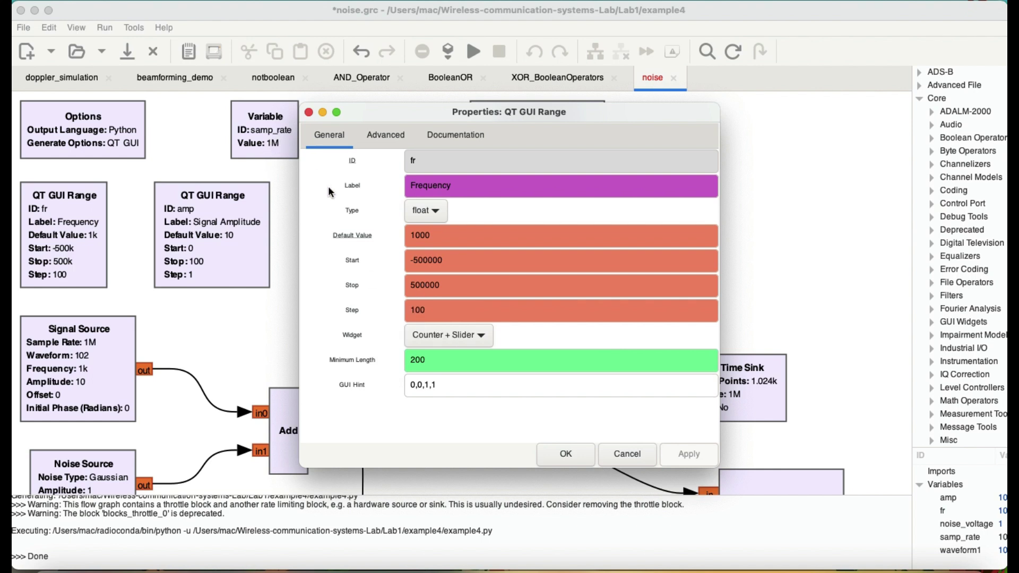
click(567, 454)
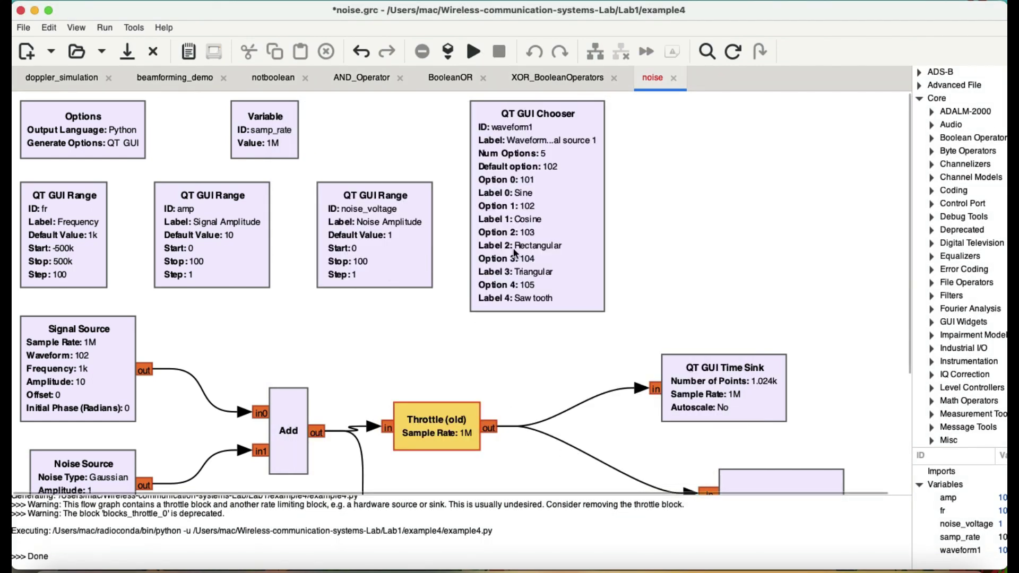
- Compare the Signal Source's Waveform options with the chooser, keeping waveform1 as the waveform
double_click(98, 381)
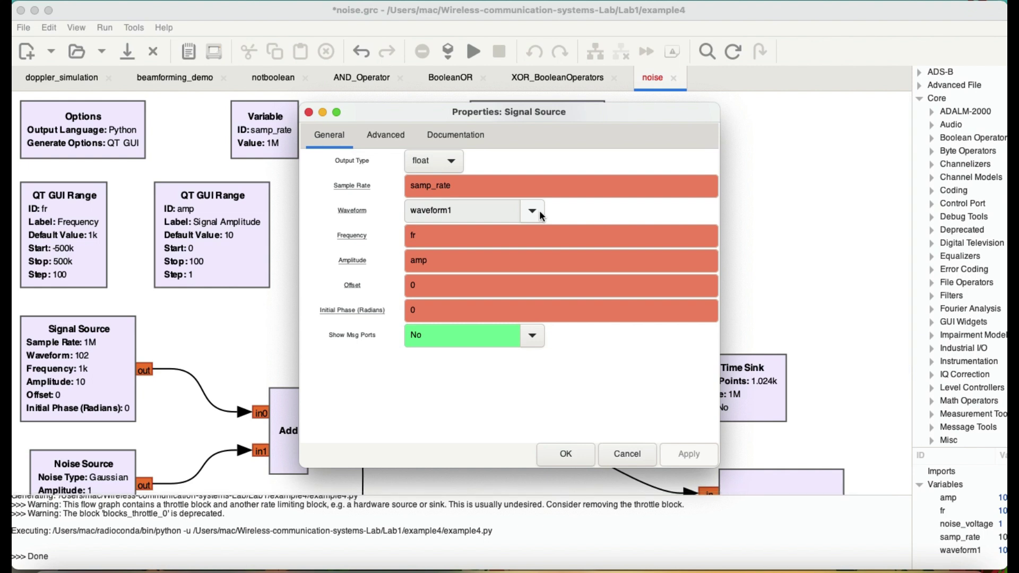
drag(526, 114, 262, 133)
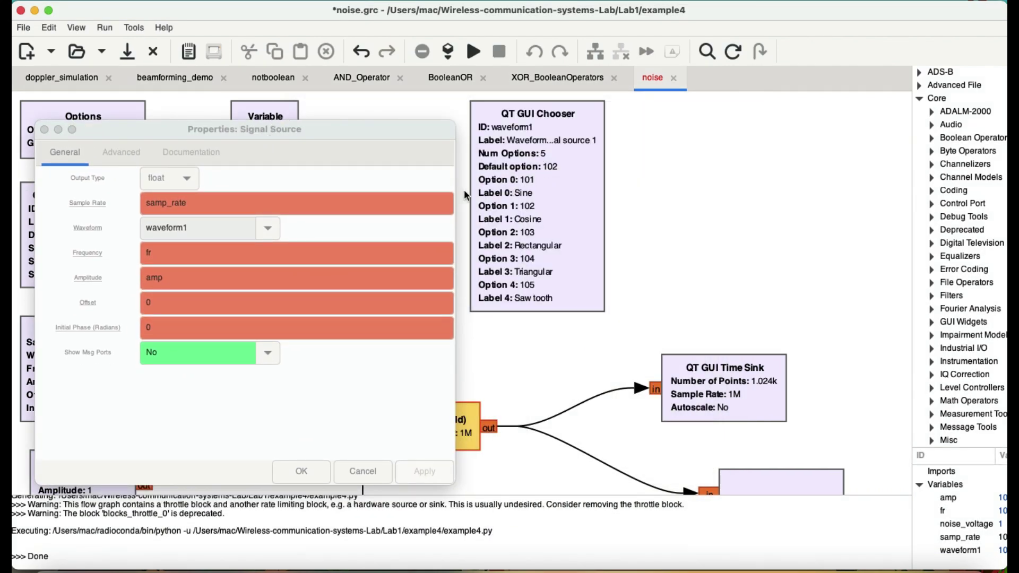
click(266, 228)
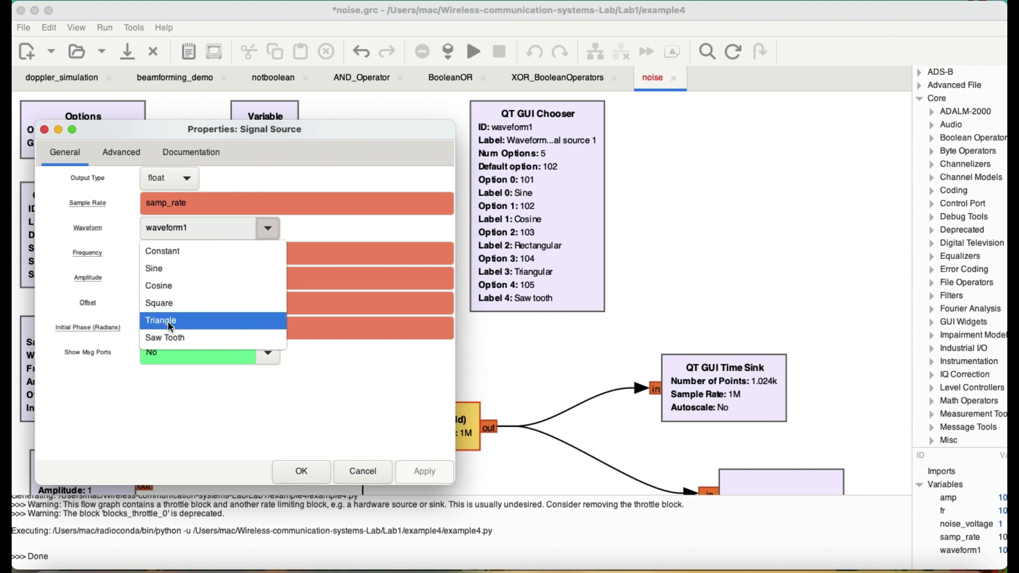
click(301, 472)
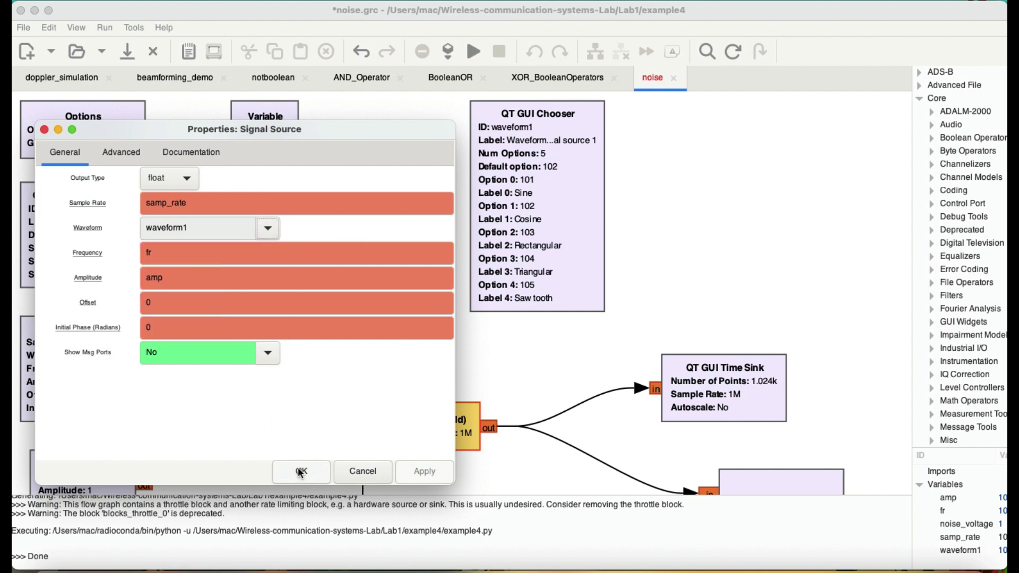
click(306, 472)
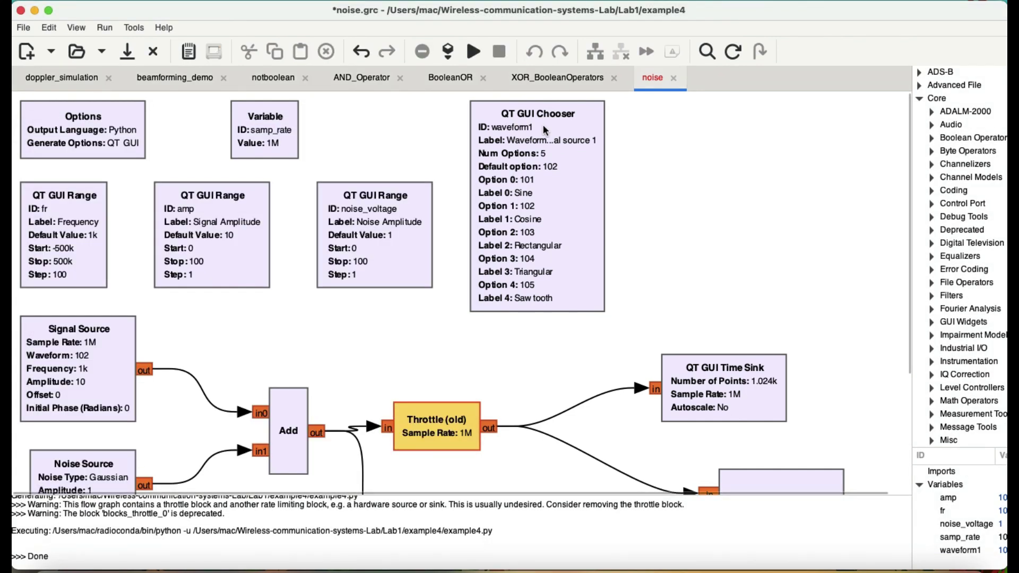
- Accept the waveform1 chooser's options 101–105, Sine through Saw tooth, defaulting to 102
double_click(527, 208)
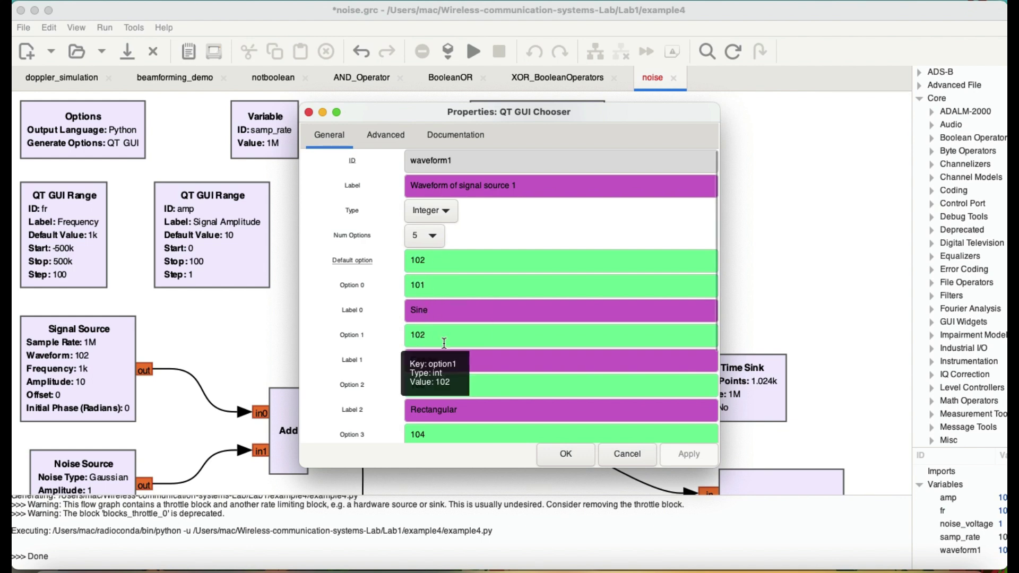
scroll(477, 392, down, 5)
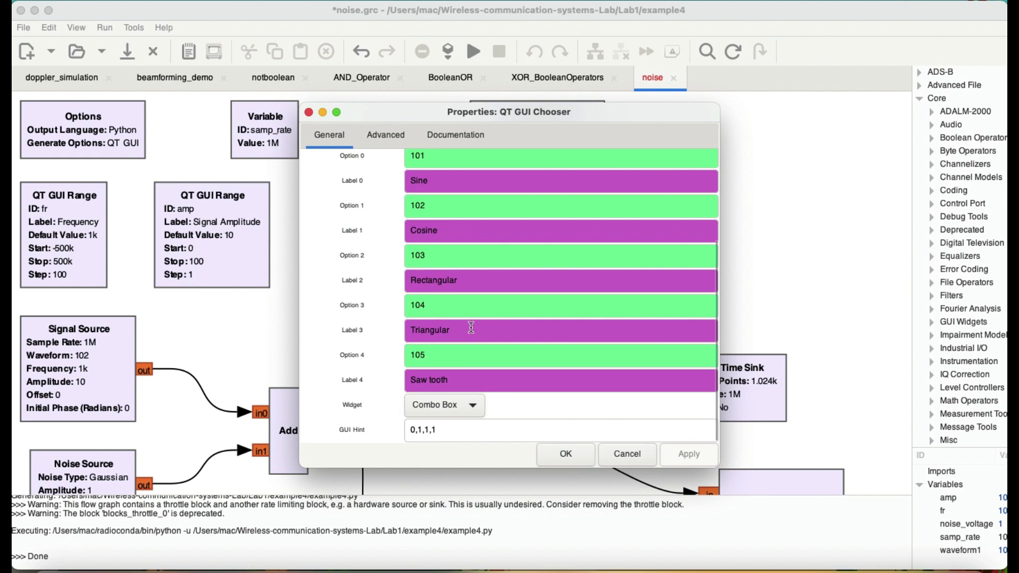
scroll(422, 355, up, 5)
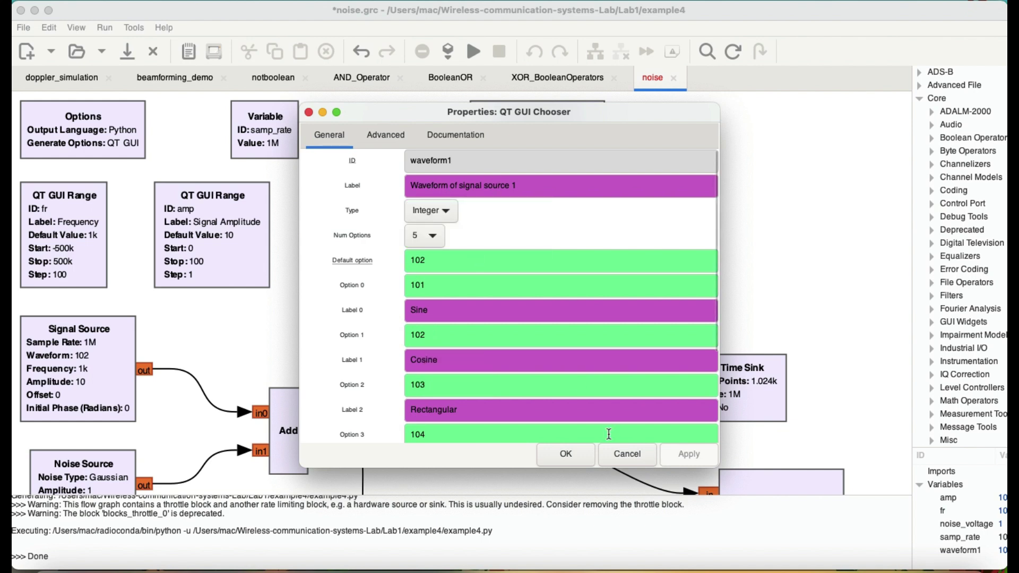
click(572, 456)
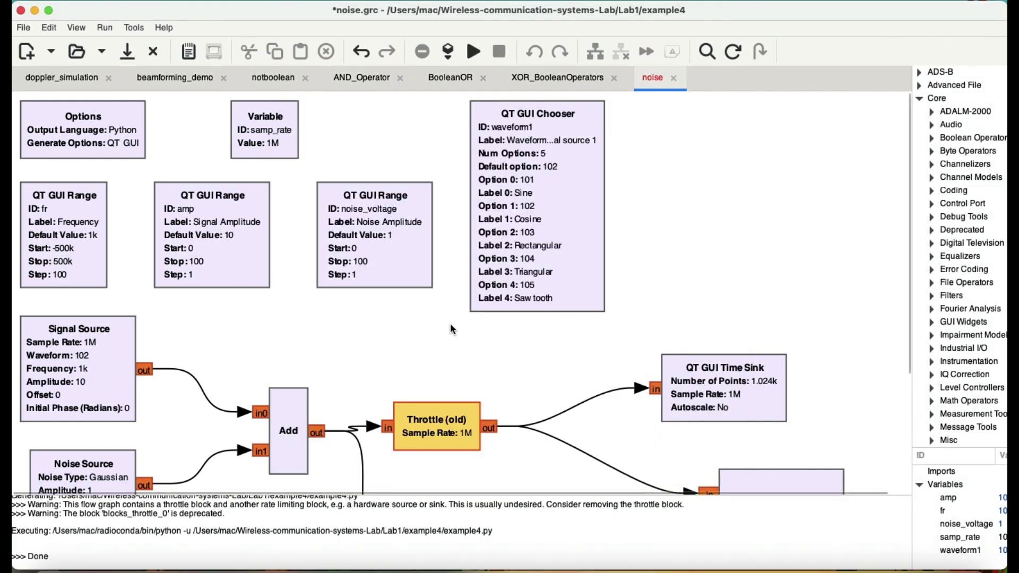
- Keep the Noise Source's noise type Gaussian with amplitude noise_voltage
scroll(380, 327, down, 2)
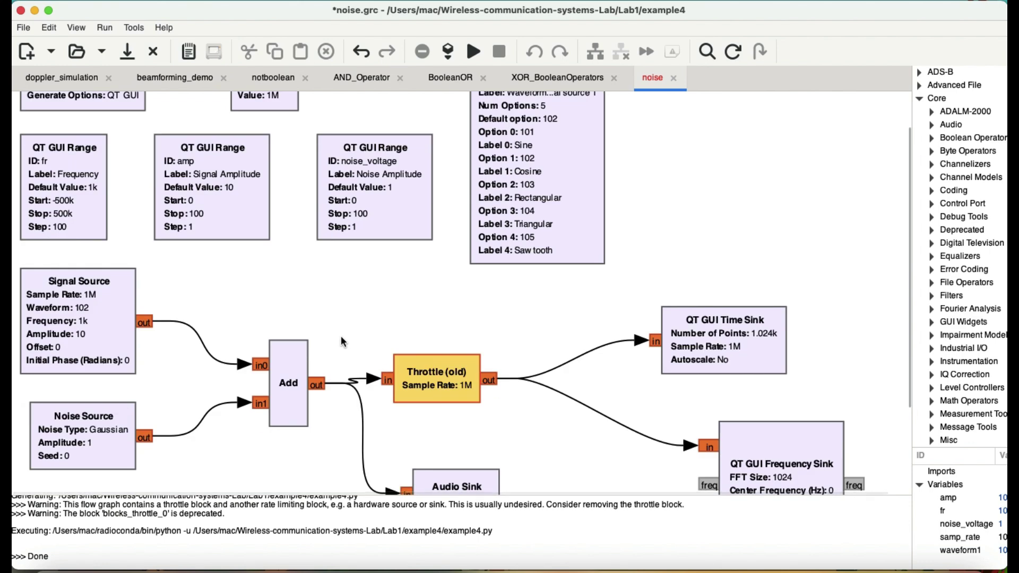
double_click(107, 439)
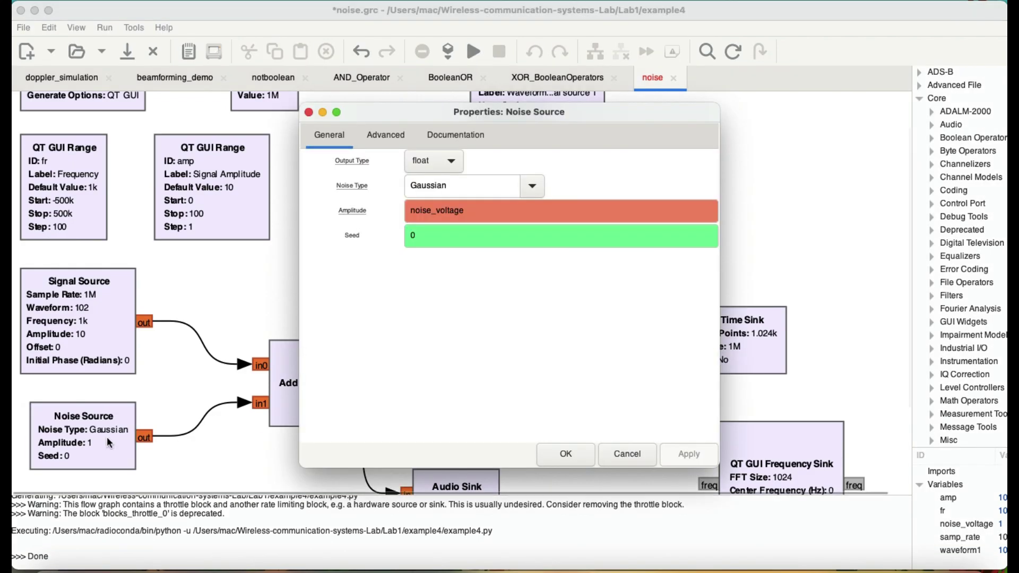
click(532, 186)
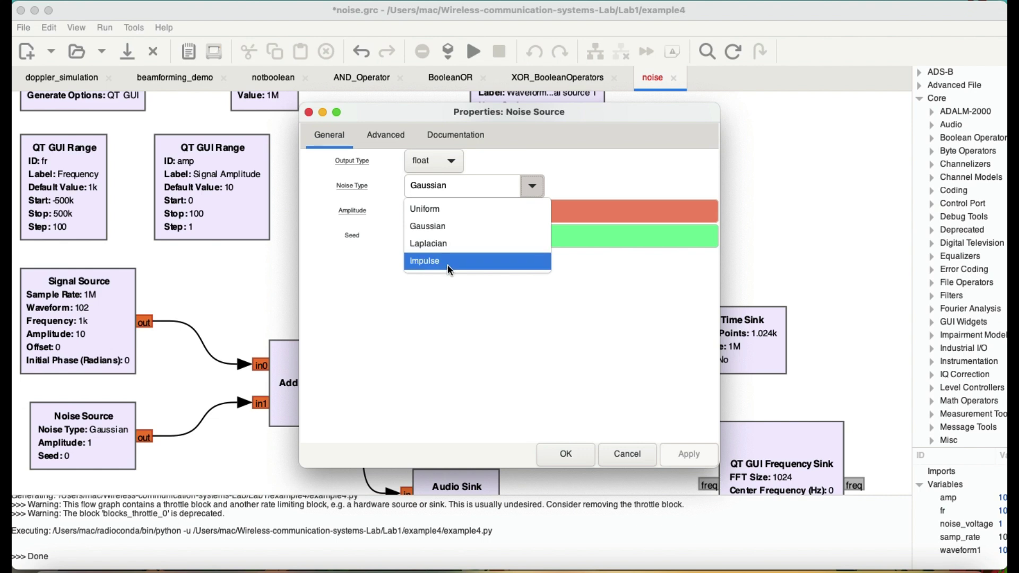
click(447, 226)
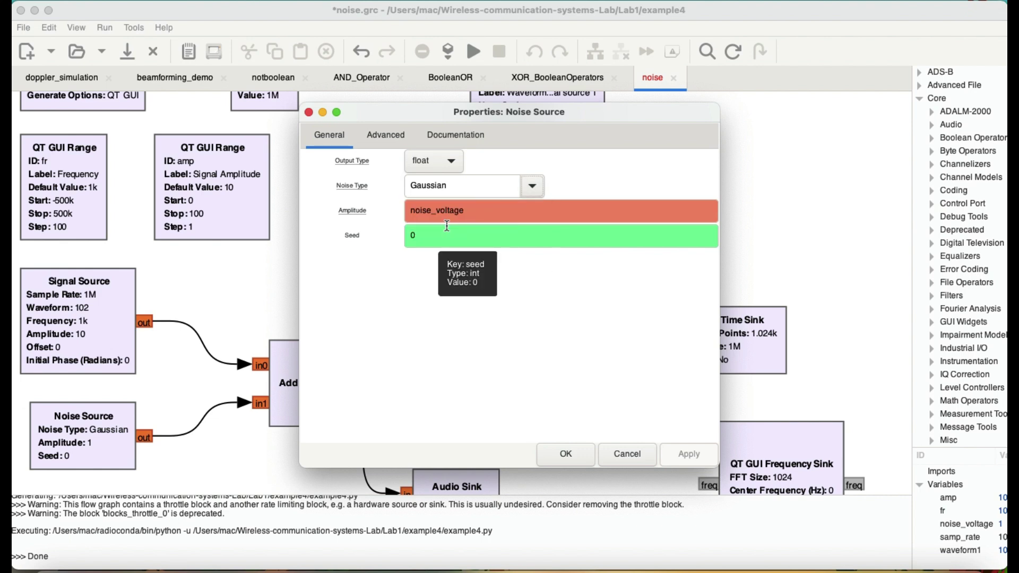
drag(442, 115, 680, 167)
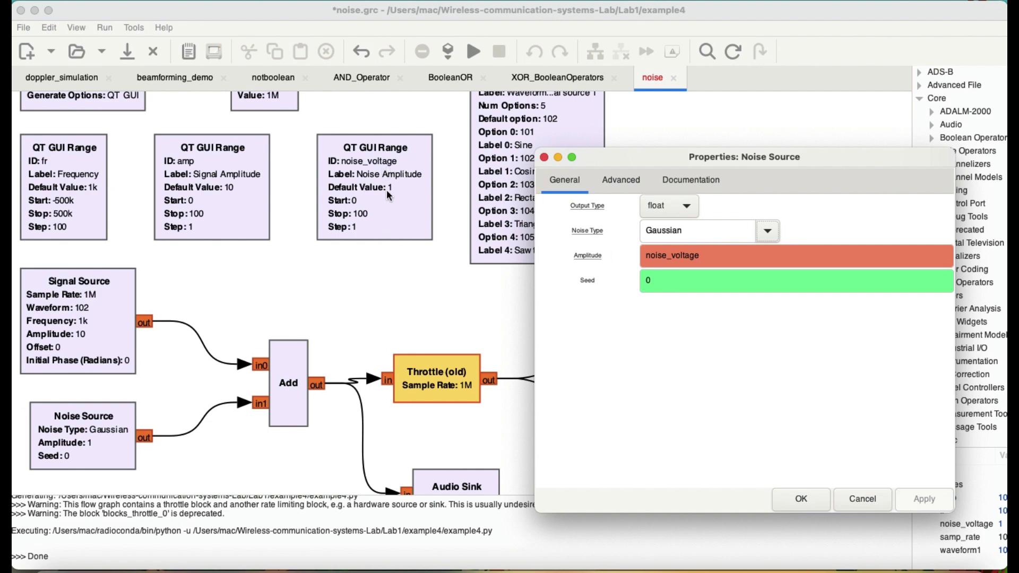
- Accept the Noise Source settings, then save and execute the noise flow graph
click(801, 499)
scroll(669, 355, down, 5)
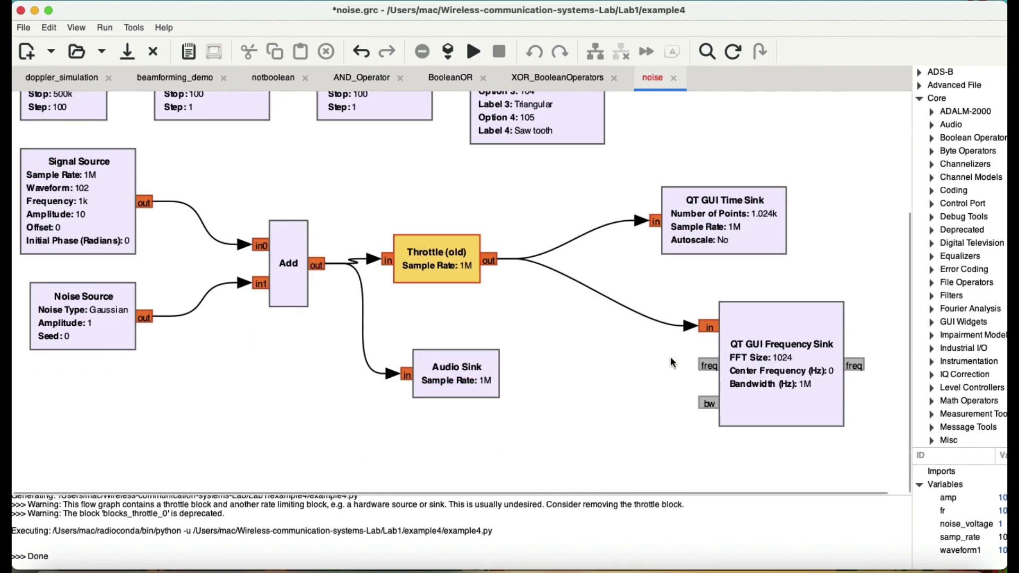
scroll(670, 359, up, 4)
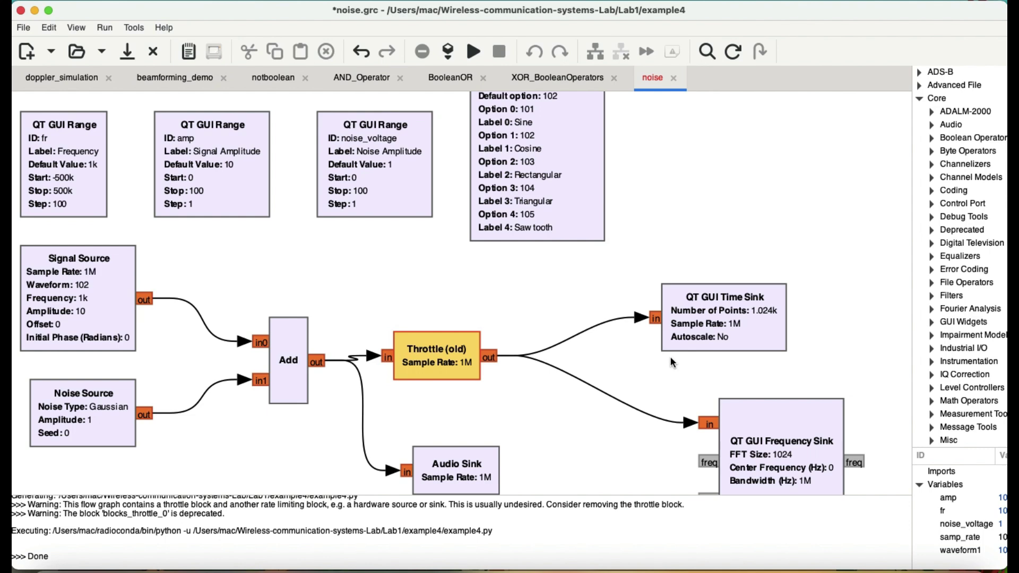
scroll(670, 356, down, 1)
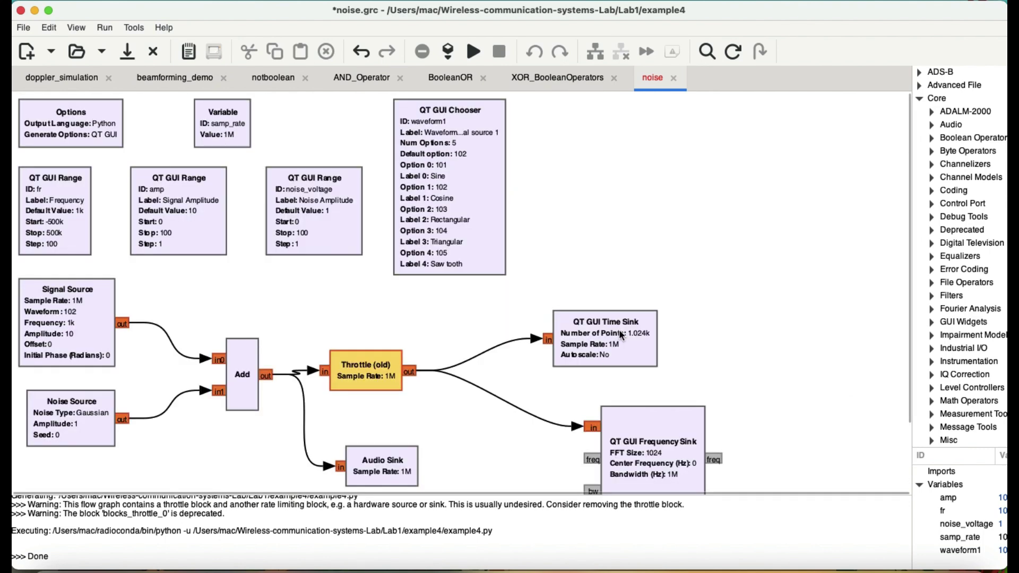
click(476, 55)
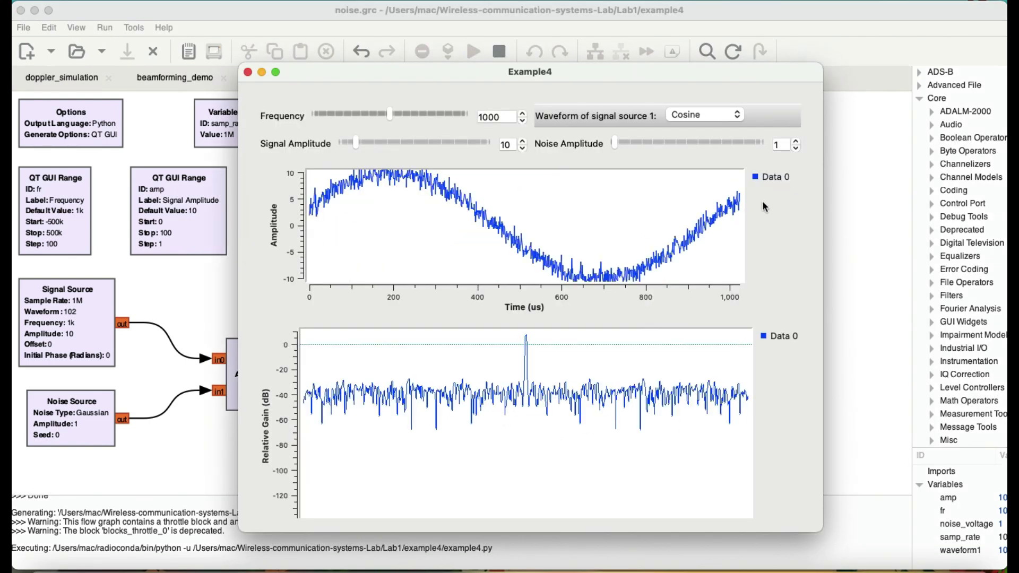
- Set the noise amplitude to 0 and switch the signal from Sine to Rectangular
click(796, 150)
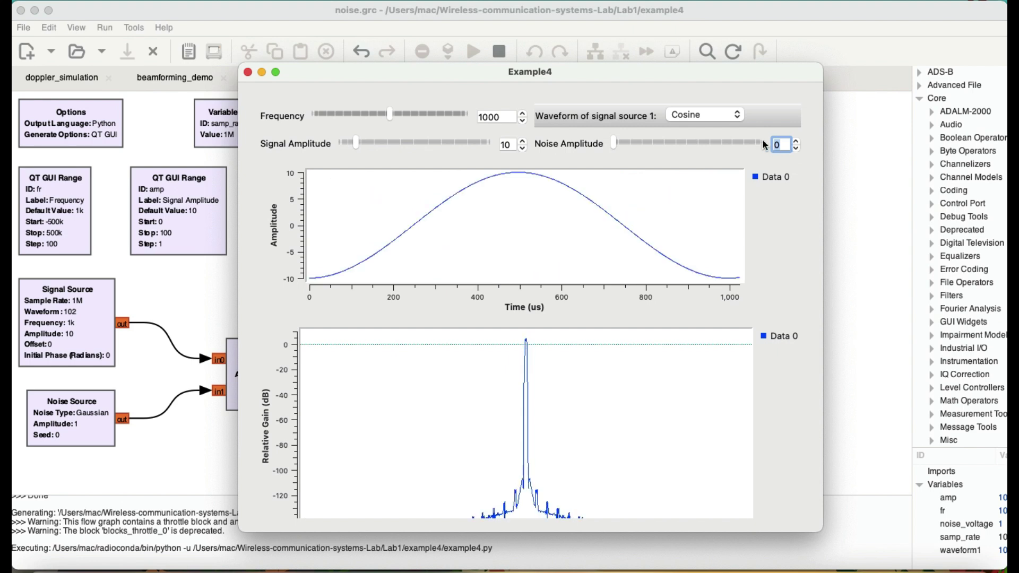
click(737, 115)
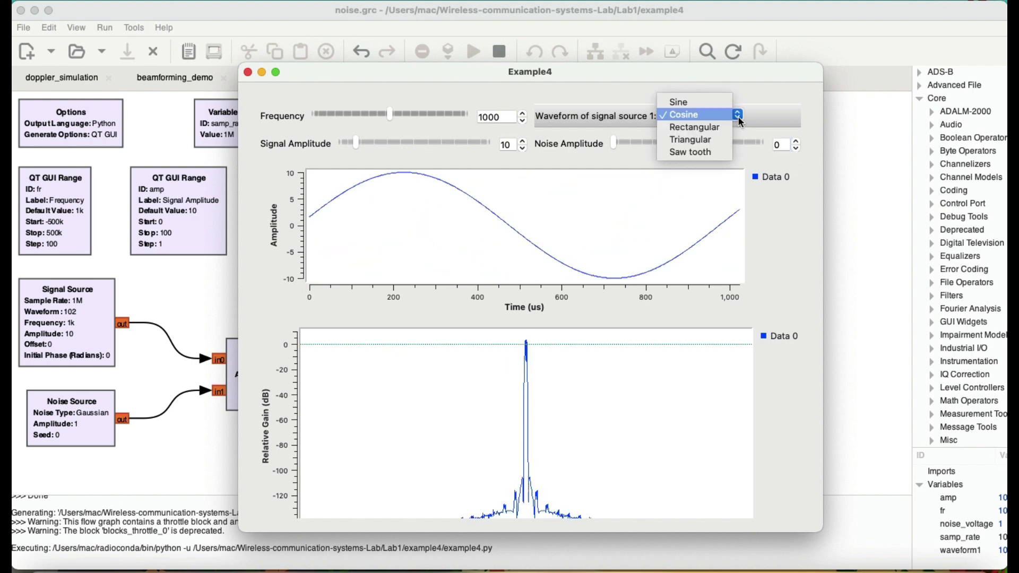
click(706, 102)
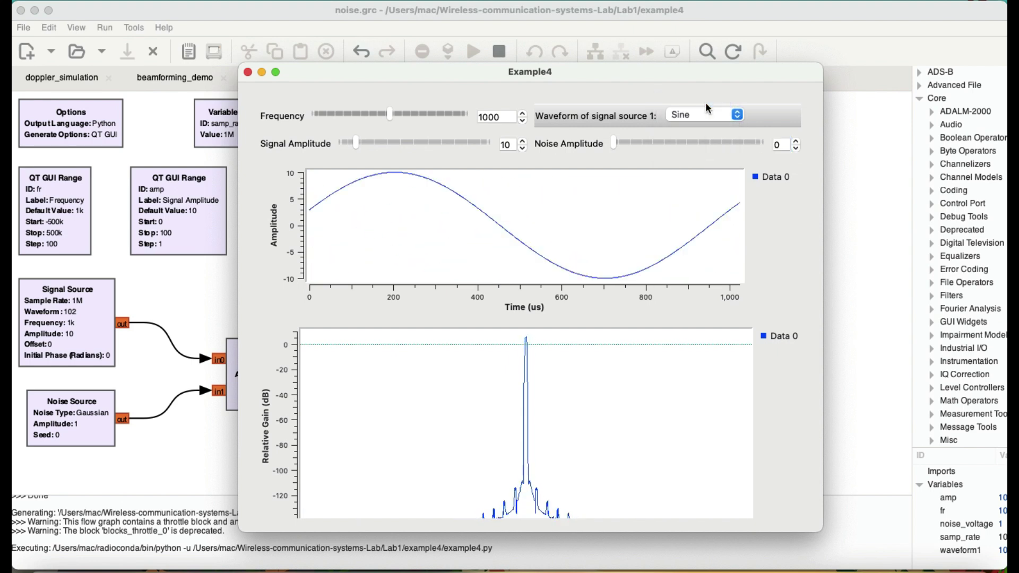
click(735, 115)
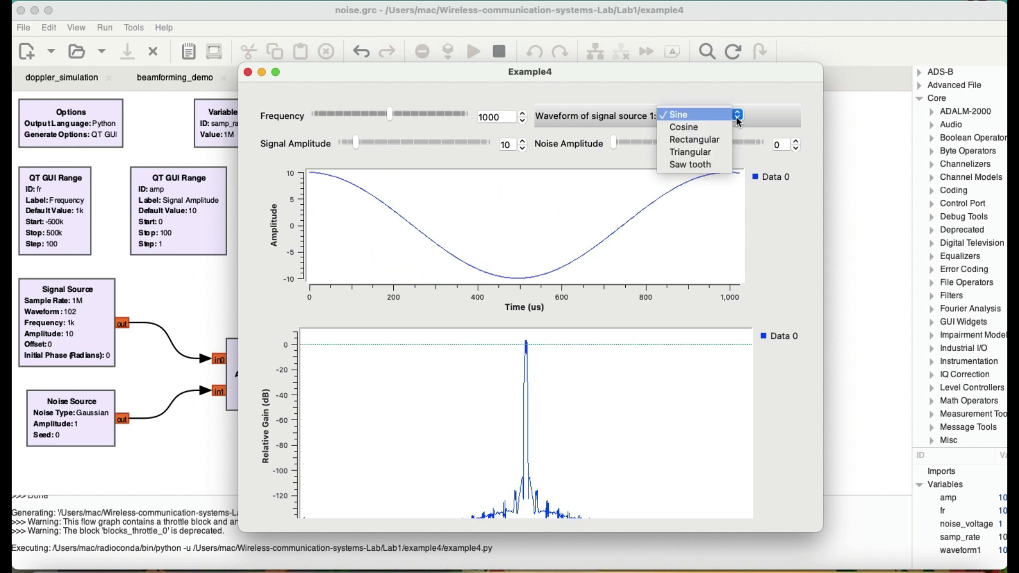
click(725, 141)
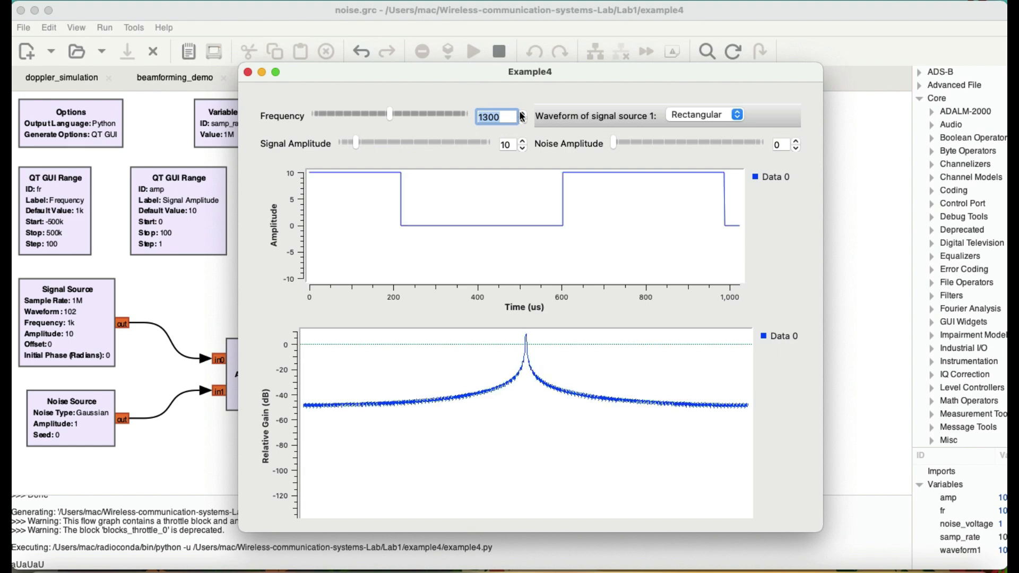
- Switch the signal waveform to Triangular, then to Saw tooth
click(738, 114)
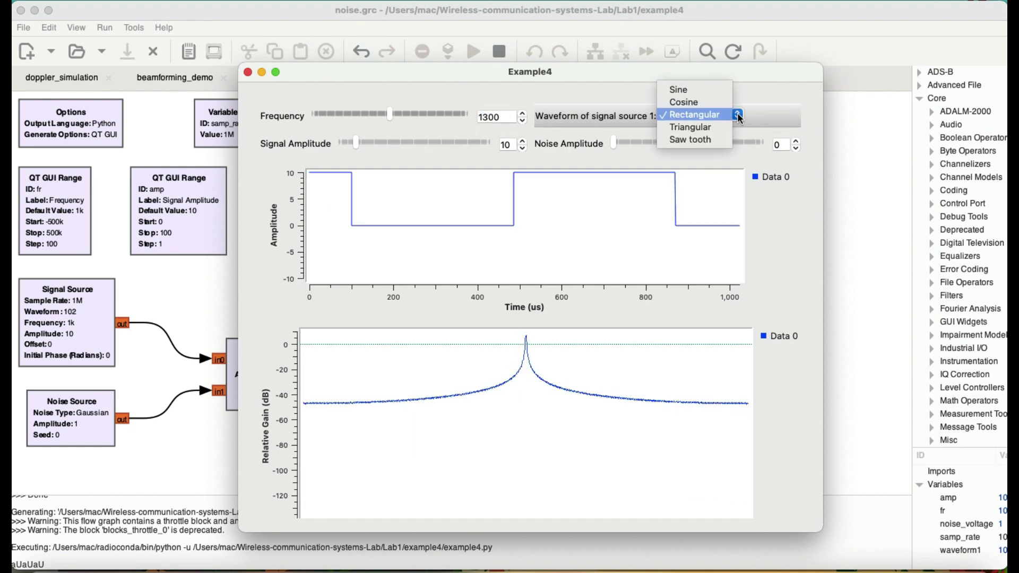
click(715, 127)
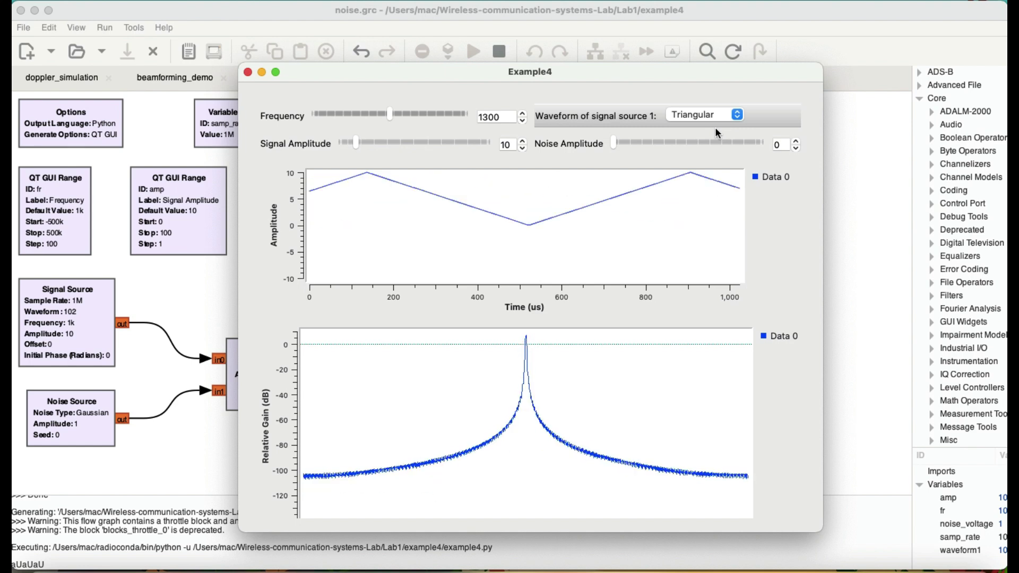
click(733, 115)
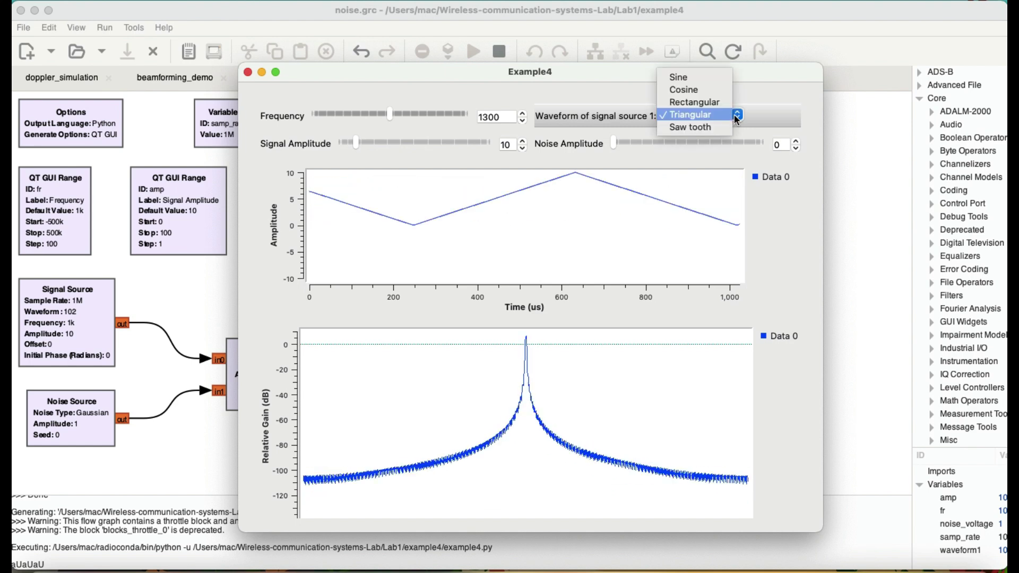
click(710, 126)
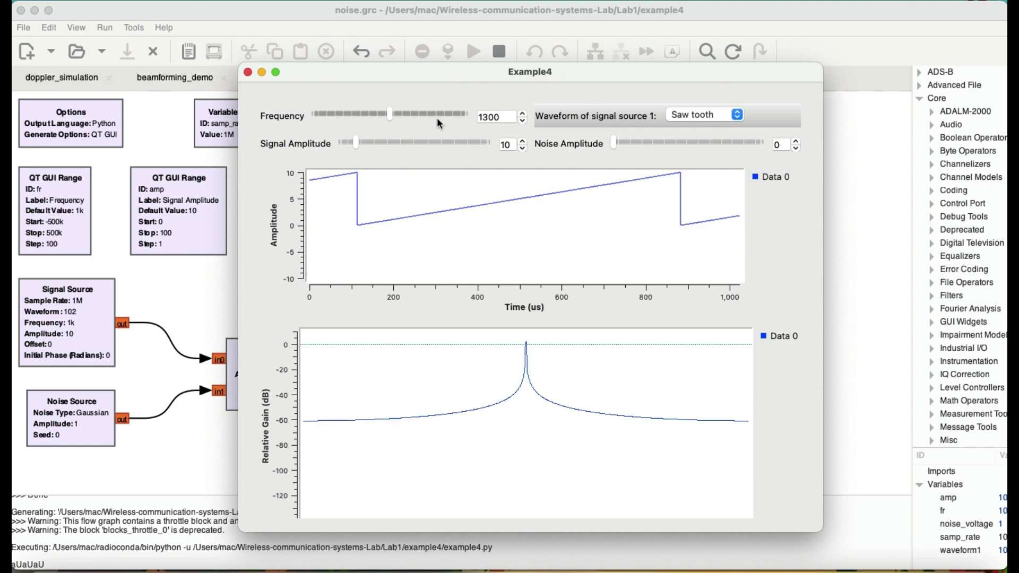
- Lower the signal amplitude to 4 and frequency to 1000 Hz, and make it a Cosine
click(400, 141)
click(344, 142)
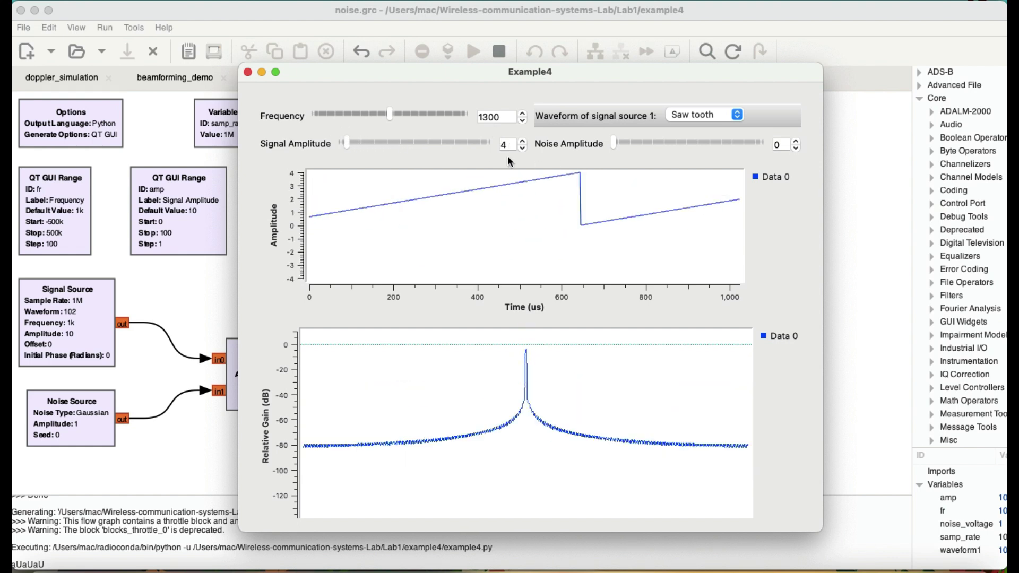
click(523, 122)
click(524, 121)
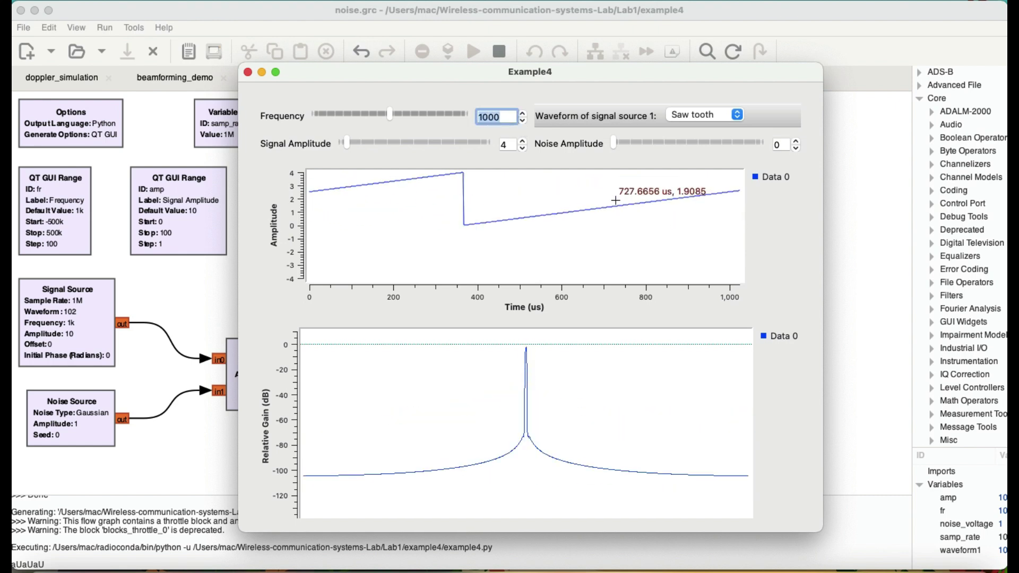
click(740, 118)
click(687, 77)
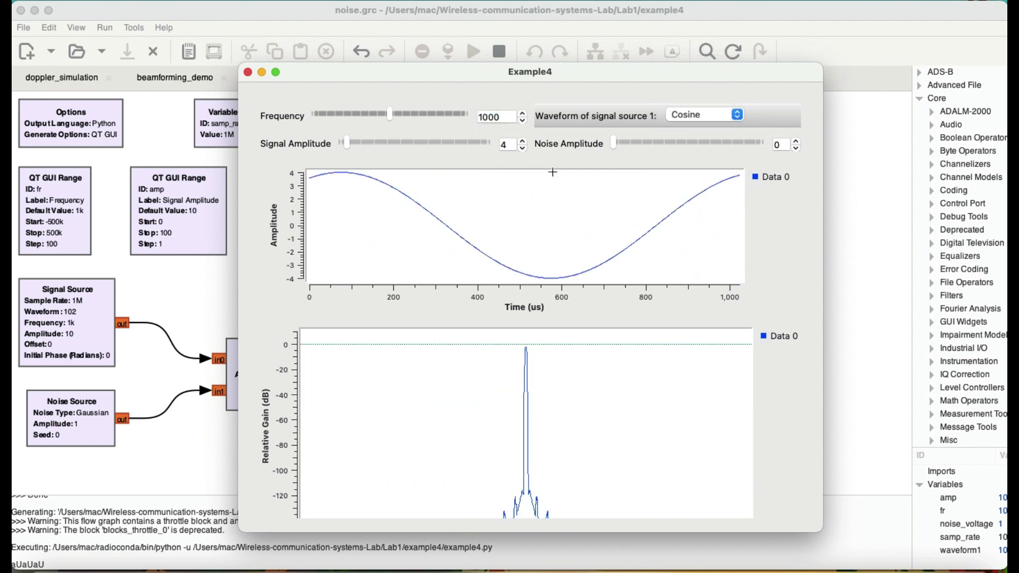
- Mute the computer's sound
key(XF86AudioMute)
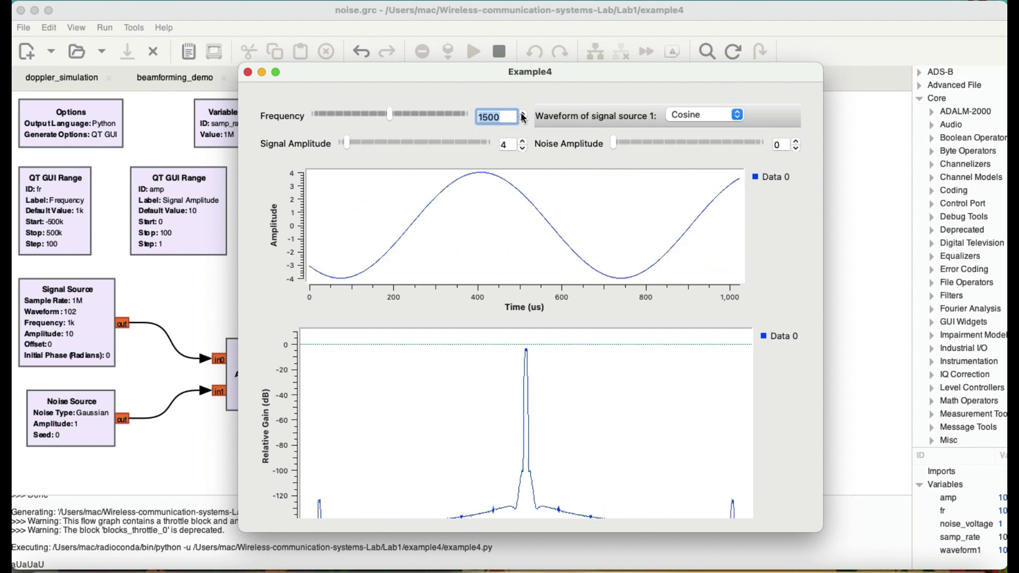
- Raise the cosine frequency step by step to 3800 Hz, then move the Example4 plot window higher on screen
click(523, 115)
click(522, 115)
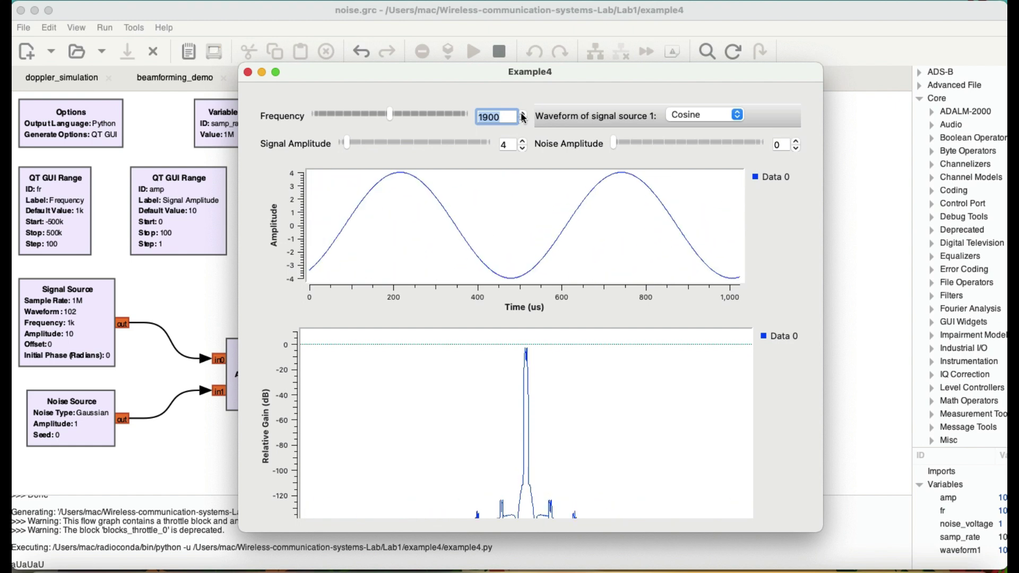
click(522, 114)
click(523, 114)
click(523, 115)
click(523, 114)
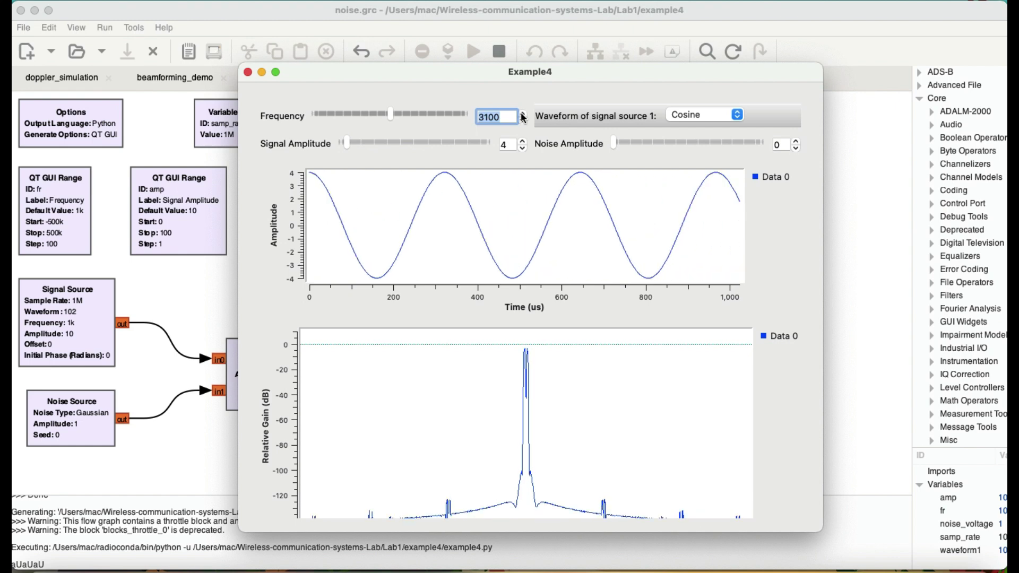
click(523, 115)
click(523, 115)
click(523, 114)
click(523, 115)
click(523, 114)
click(522, 114)
click(522, 115)
drag(553, 80, 548, 29)
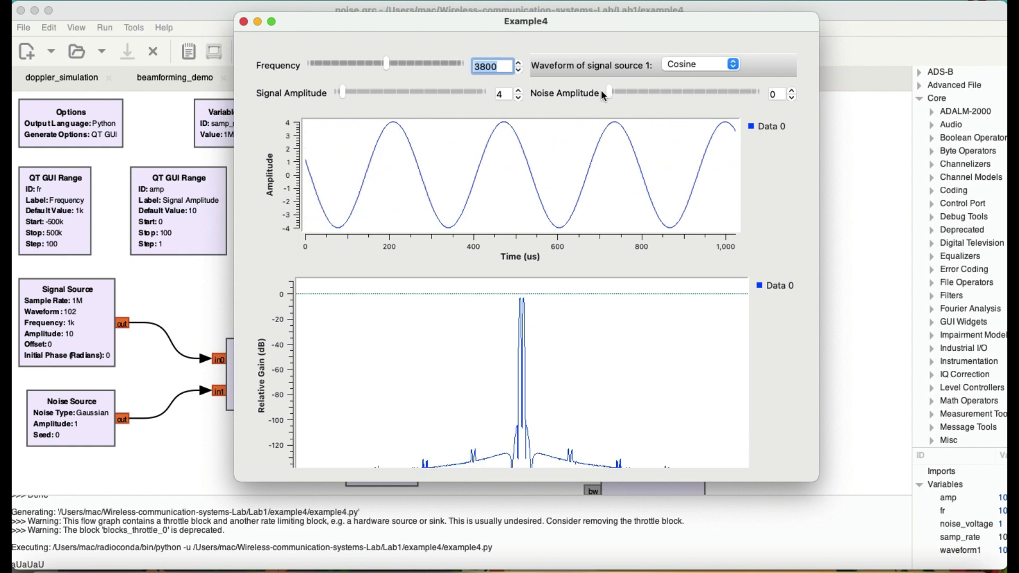
key(XF86AudioRaiseVolume)
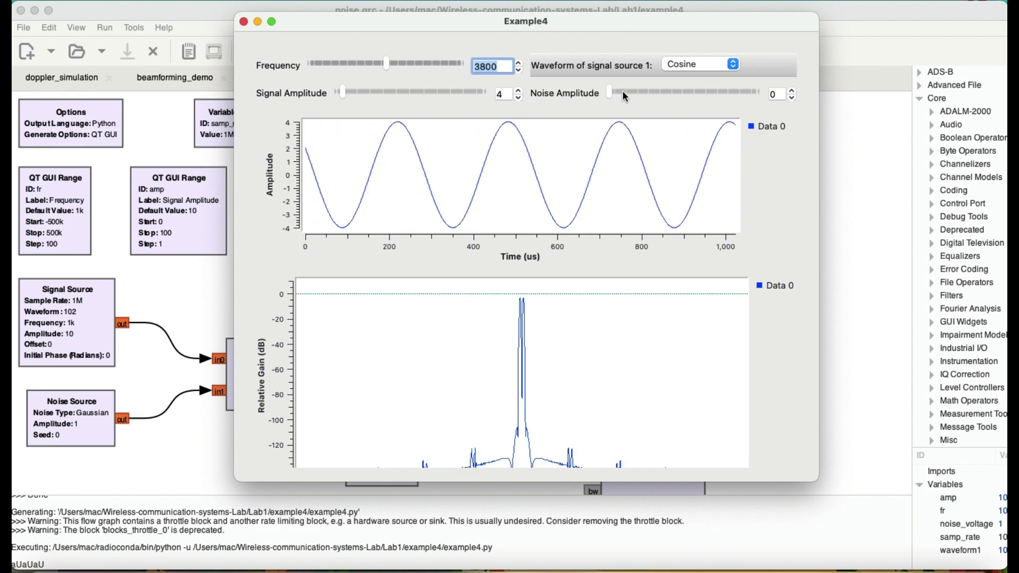
- Raise the Gaussian noise amplitude from 0 to 6 on the 3800 Hz cosine
click(792, 91)
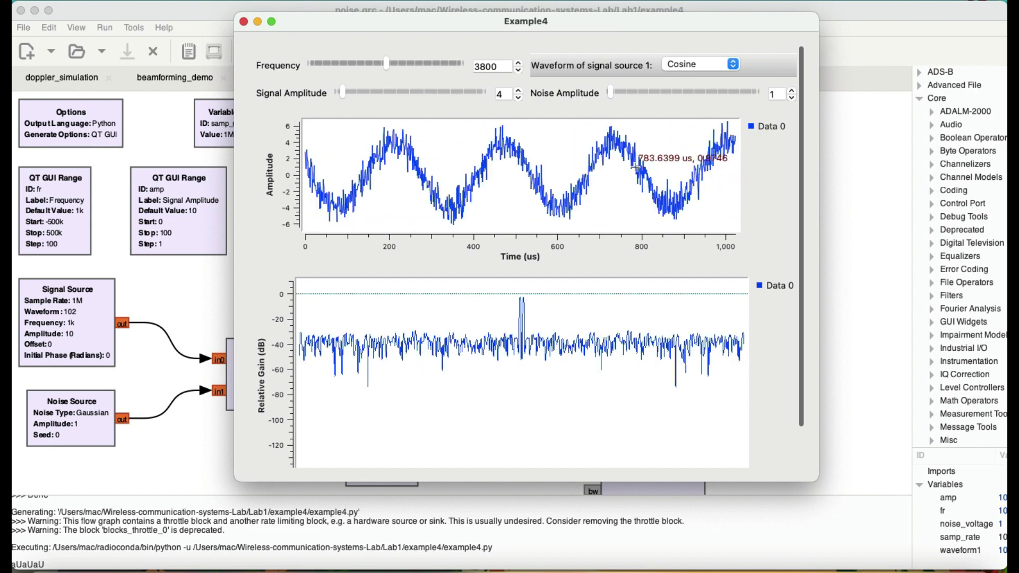
click(793, 91)
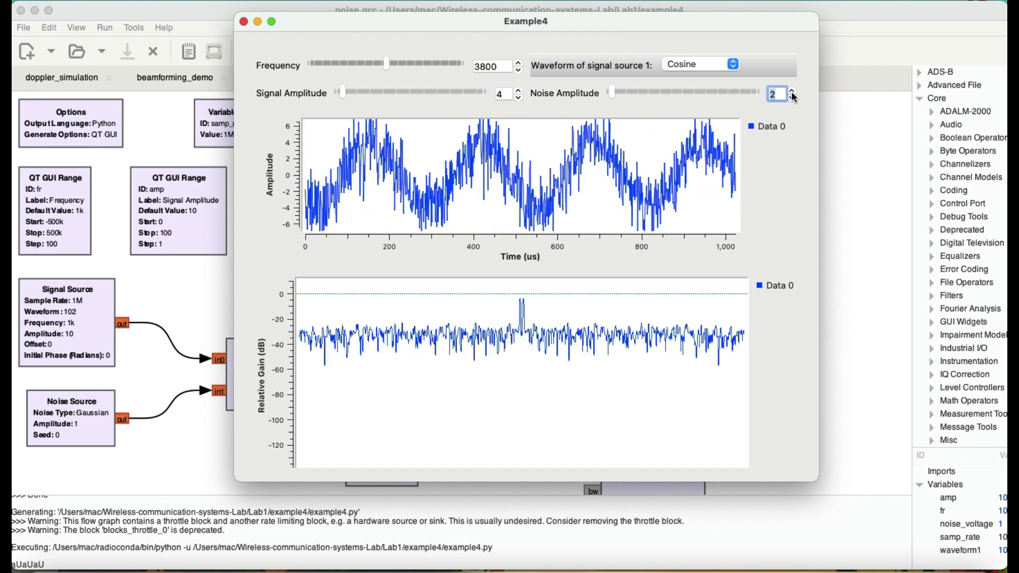
click(792, 92)
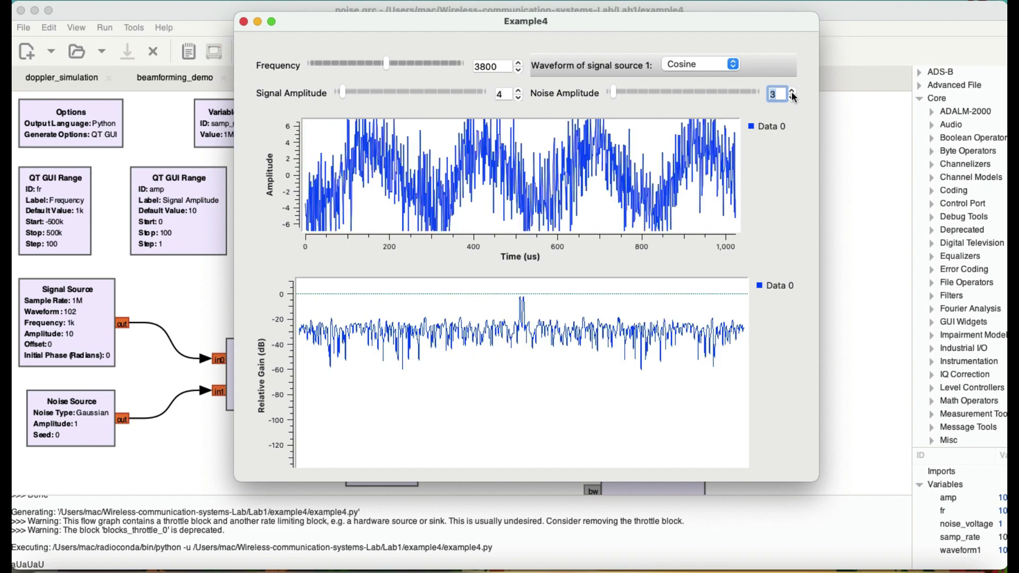
click(792, 92)
click(792, 92)
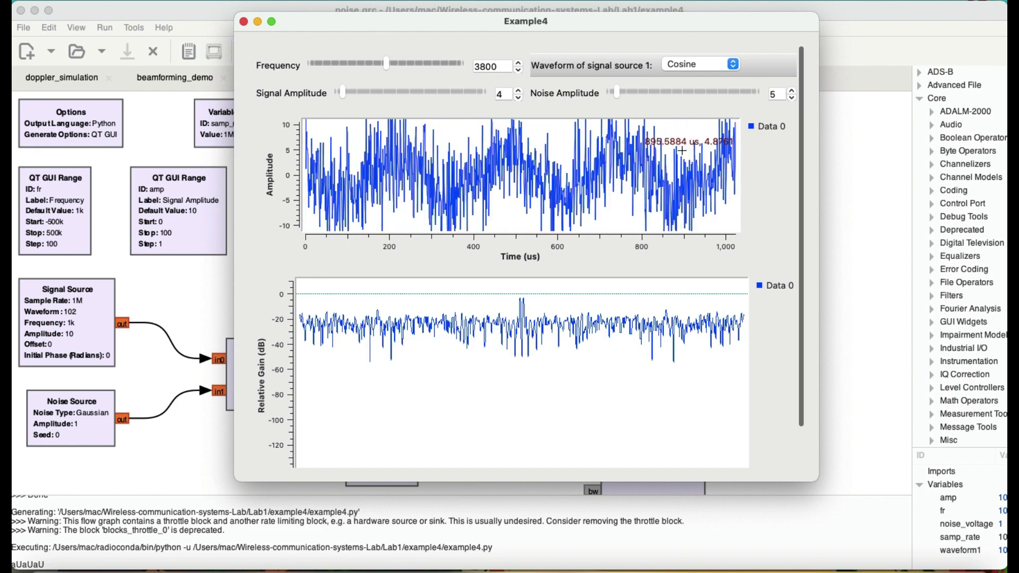
click(792, 92)
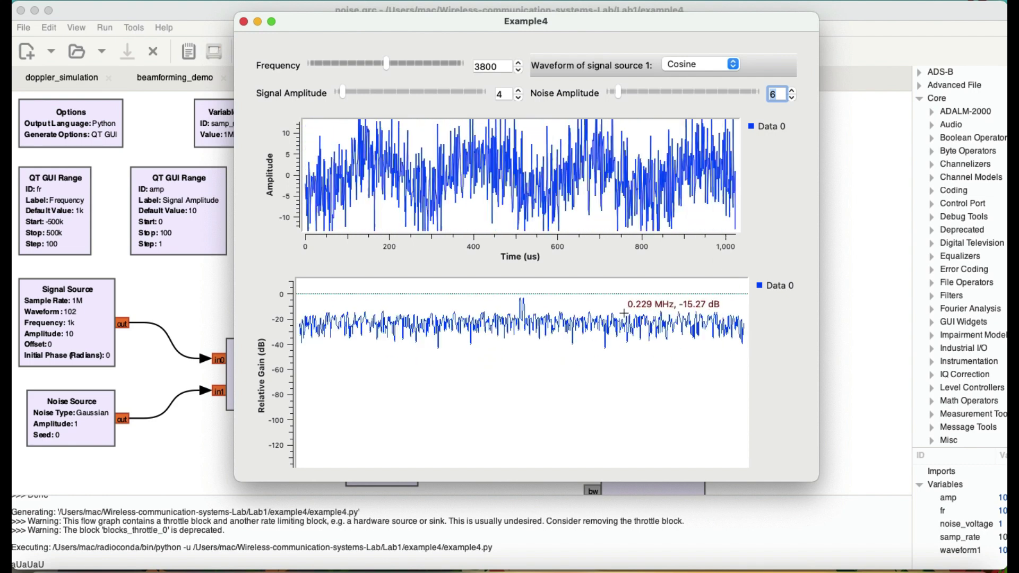
- Push the noise amplitude up through 11 and 20 to about 24
click(794, 91)
click(793, 92)
click(794, 91)
click(793, 91)
click(793, 92)
click(794, 92)
click(793, 92)
click(793, 92)
click(793, 92)
click(793, 92)
click(794, 91)
click(793, 92)
click(793, 92)
click(794, 92)
click(794, 92)
click(793, 92)
click(793, 92)
click(793, 92)
click(793, 91)
click(793, 92)
click(793, 92)
click(793, 92)
click(793, 91)
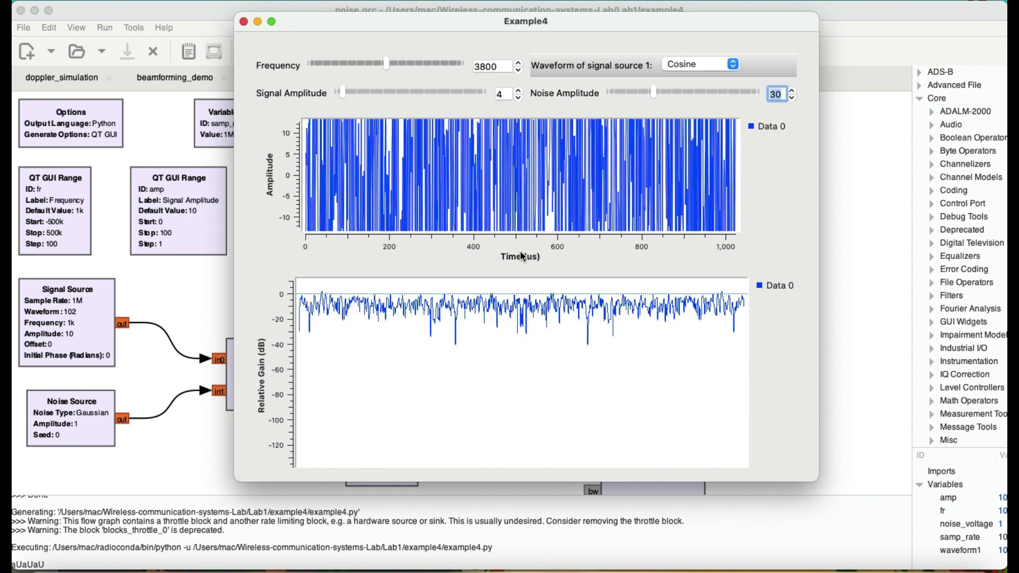
- Raise the noise amplitude through 35, 45, 52 and 61 to 66, then inspect the noisy time plot
mouse_move(521, 299)
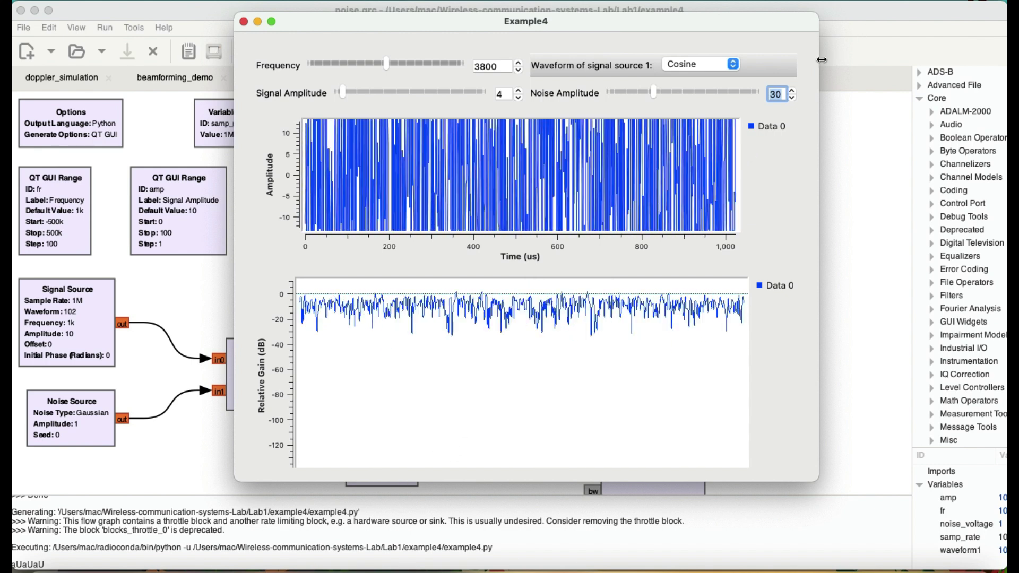
click(792, 90)
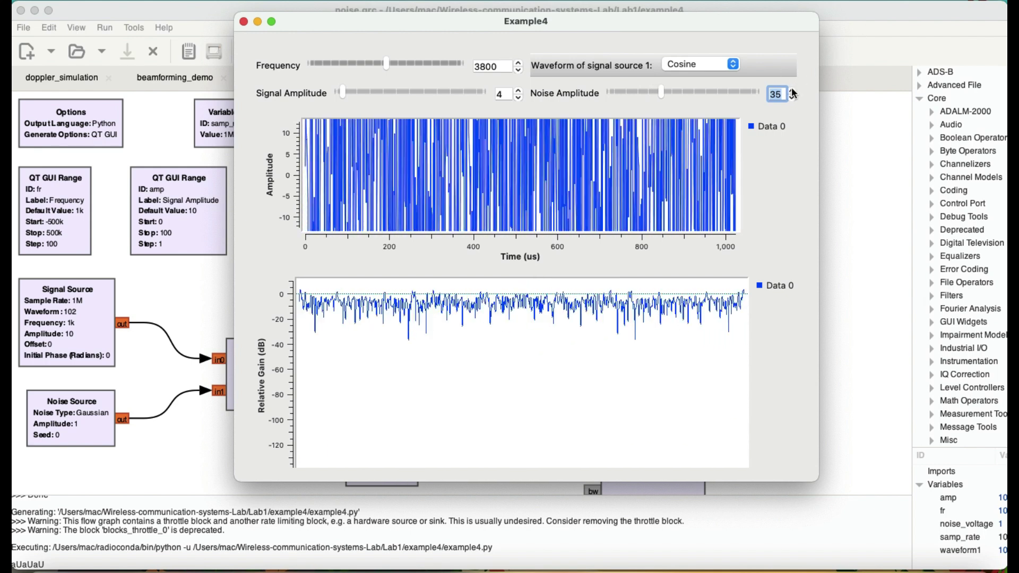
click(793, 90)
click(793, 90)
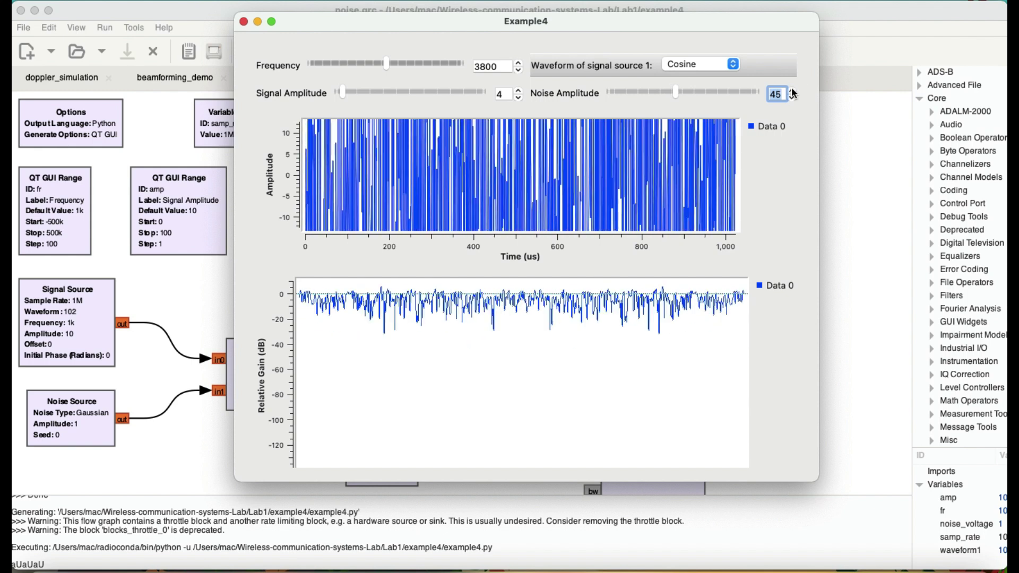
click(793, 91)
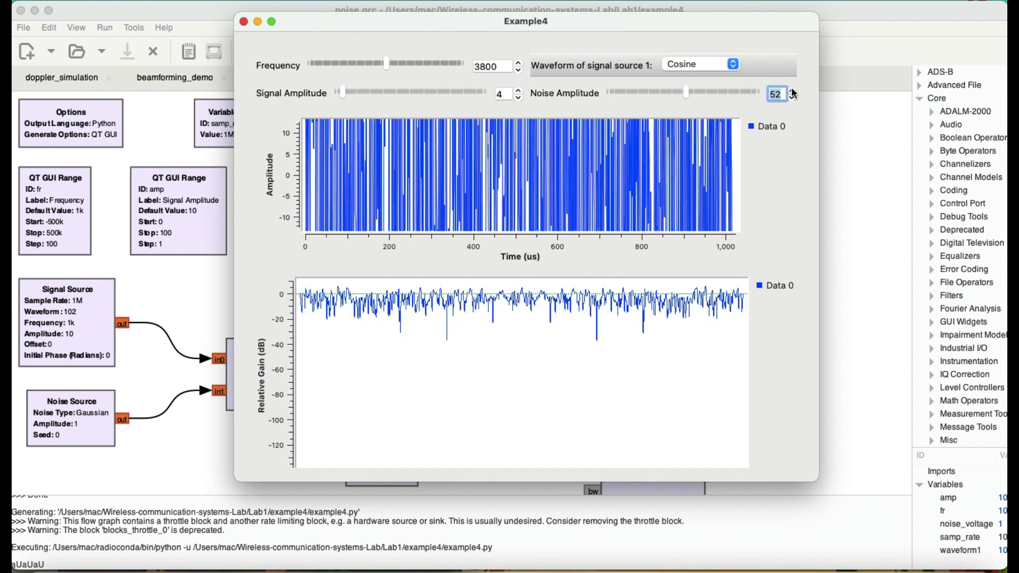
click(793, 91)
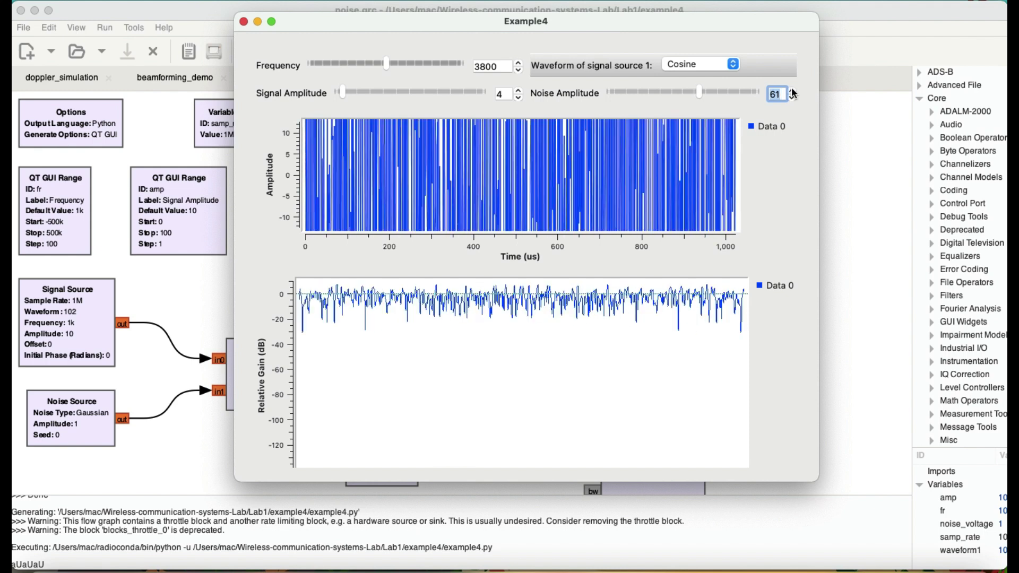
click(793, 91)
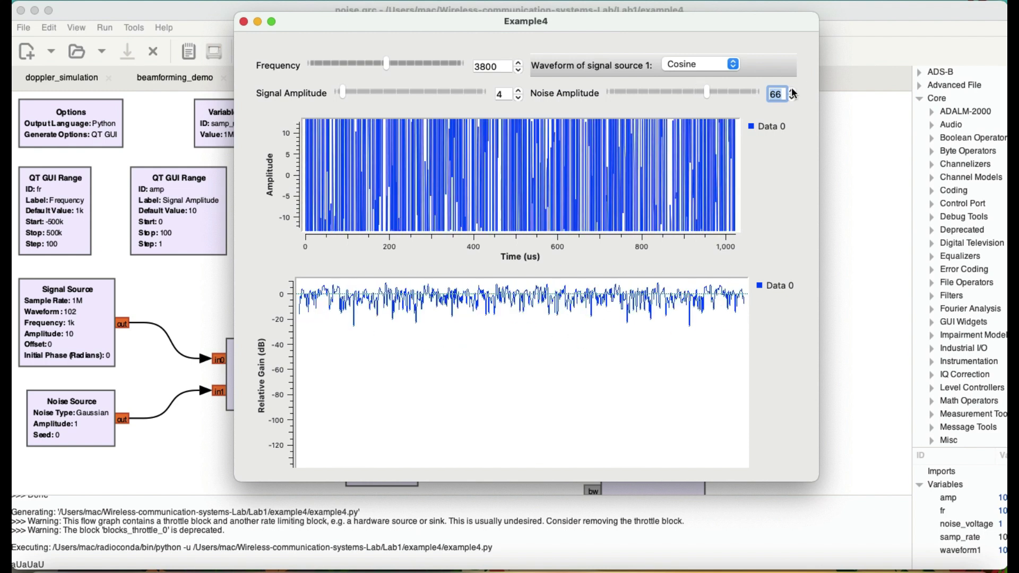
click(531, 182)
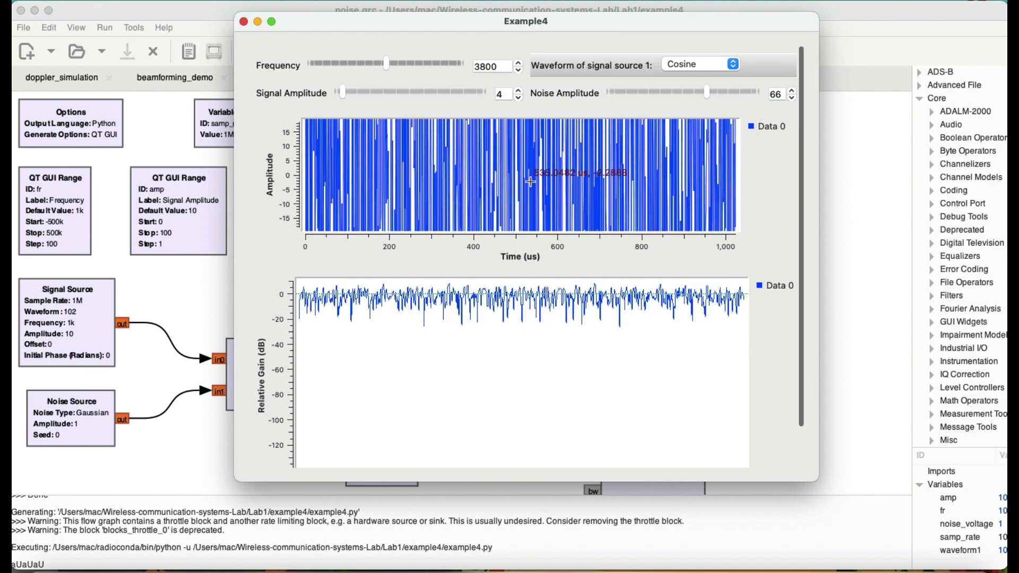